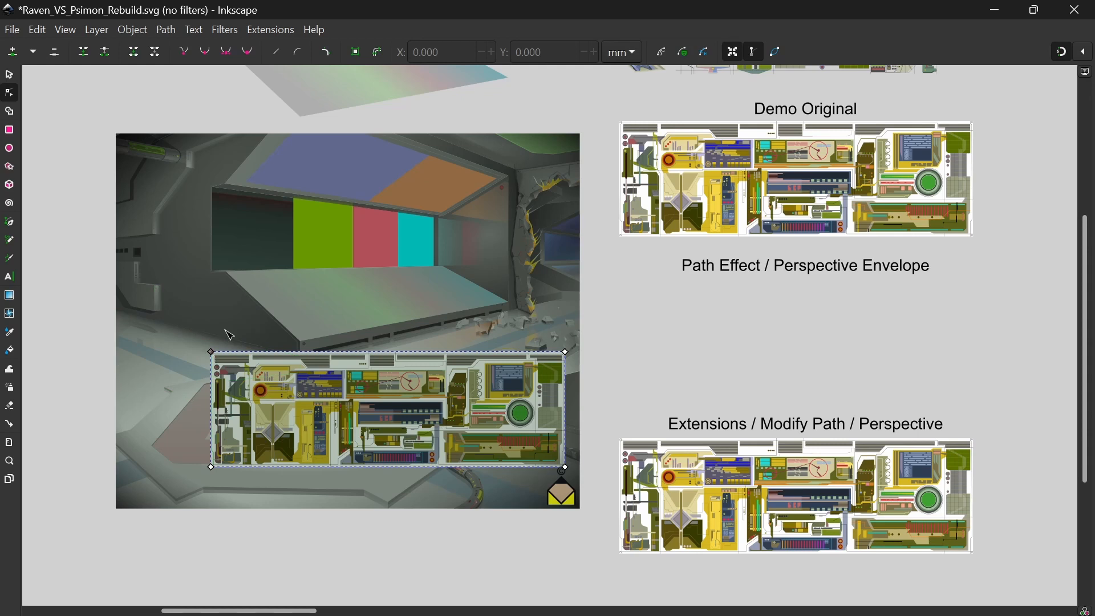
Step: Move the four perspective envelope corners of the panel artwork onto the corners of the console's sloped surface in the scene
left_click_drag(211, 353, 229, 274)
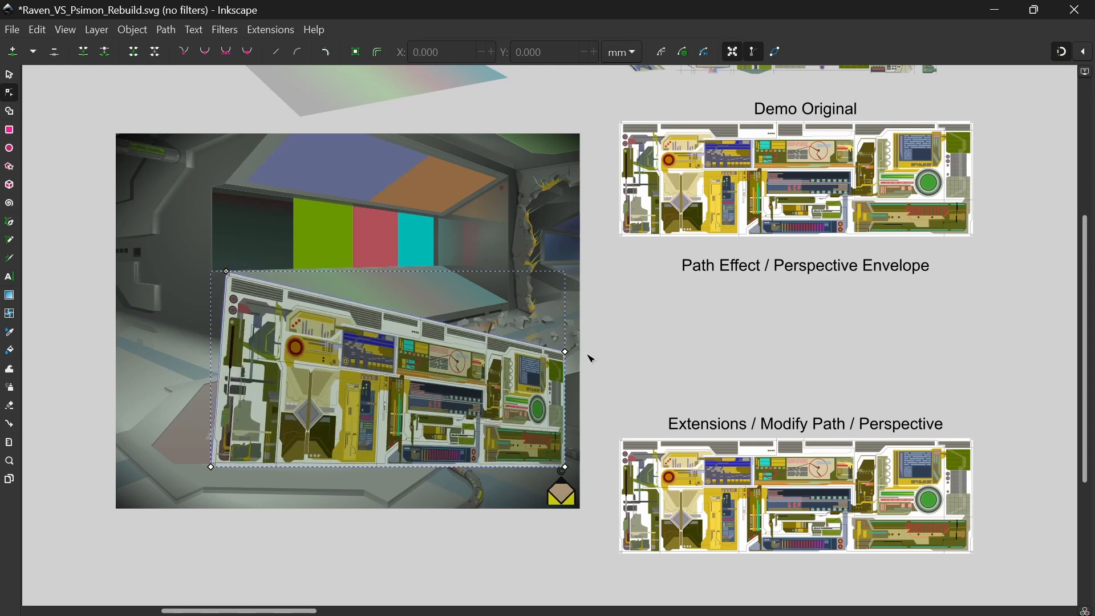
left_click_drag(568, 353, 448, 271)
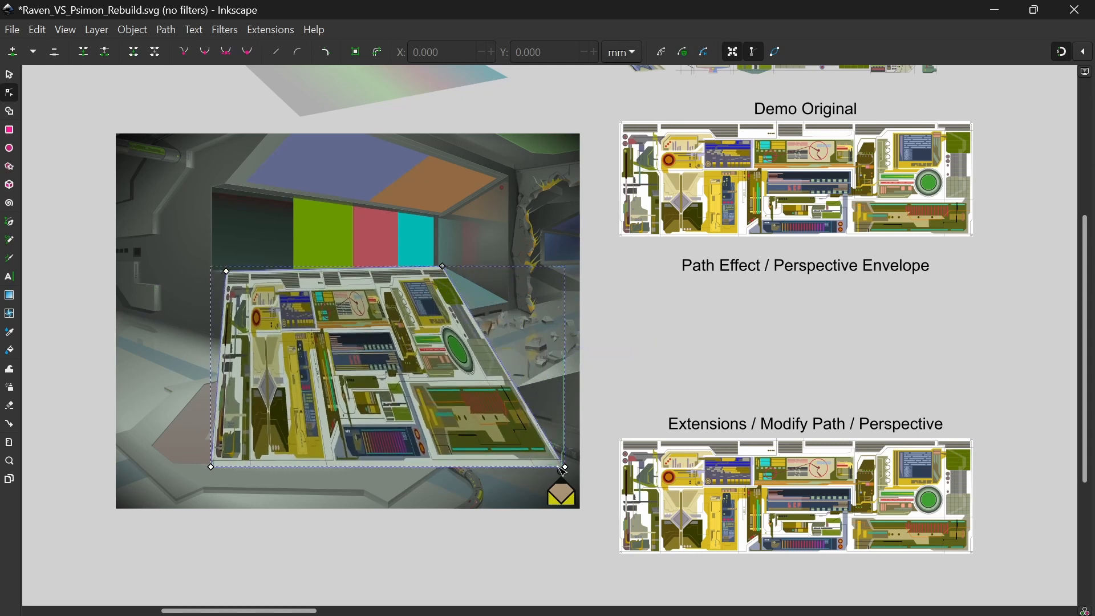
left_click_drag(568, 467, 501, 294)
left_click_drag(213, 465, 291, 329)
Step: Align the envelope's front right corner exactly with the console surface's front right corner and clear the selection
scroll(308, 342, "up", 5)
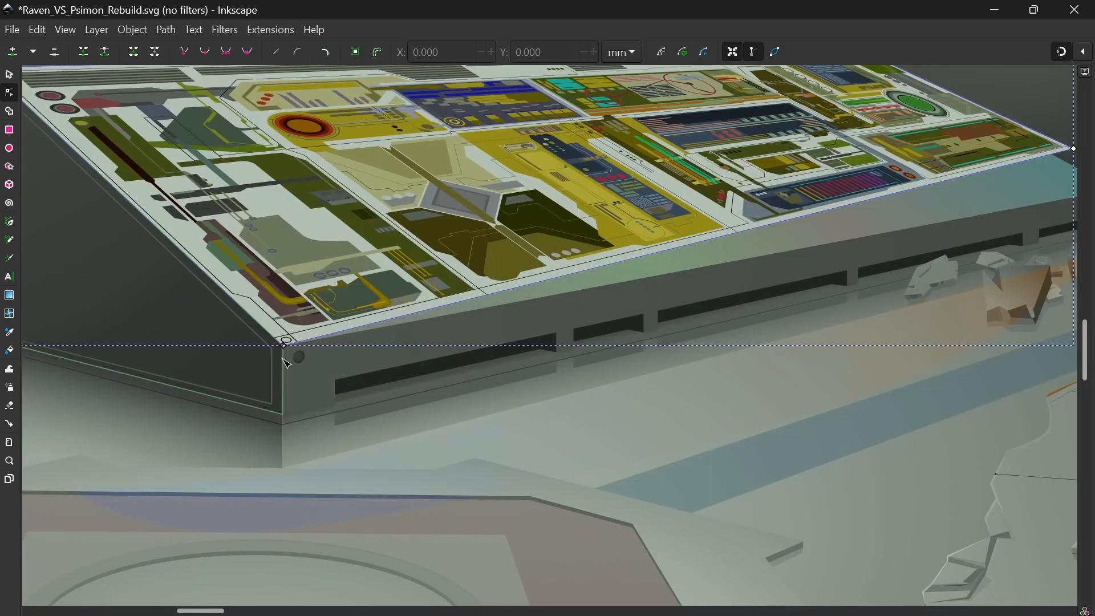
scroll(297, 320, "right", 10)
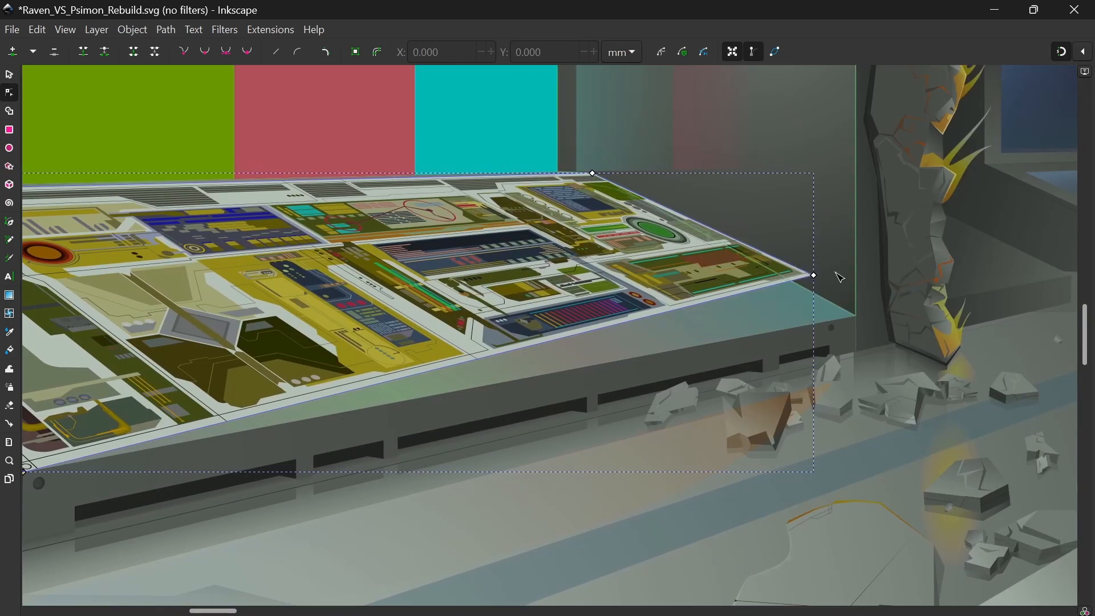
left_click_drag(816, 280, 850, 312)
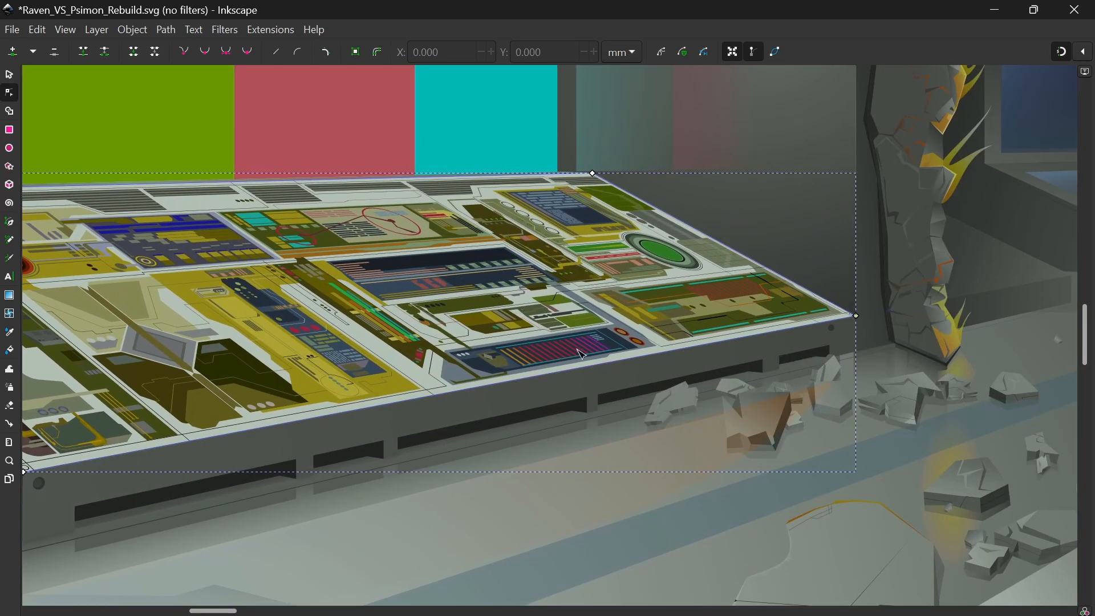
scroll(793, 363, "left", 6)
scroll(793, 363, "left", 2)
key("Escape")
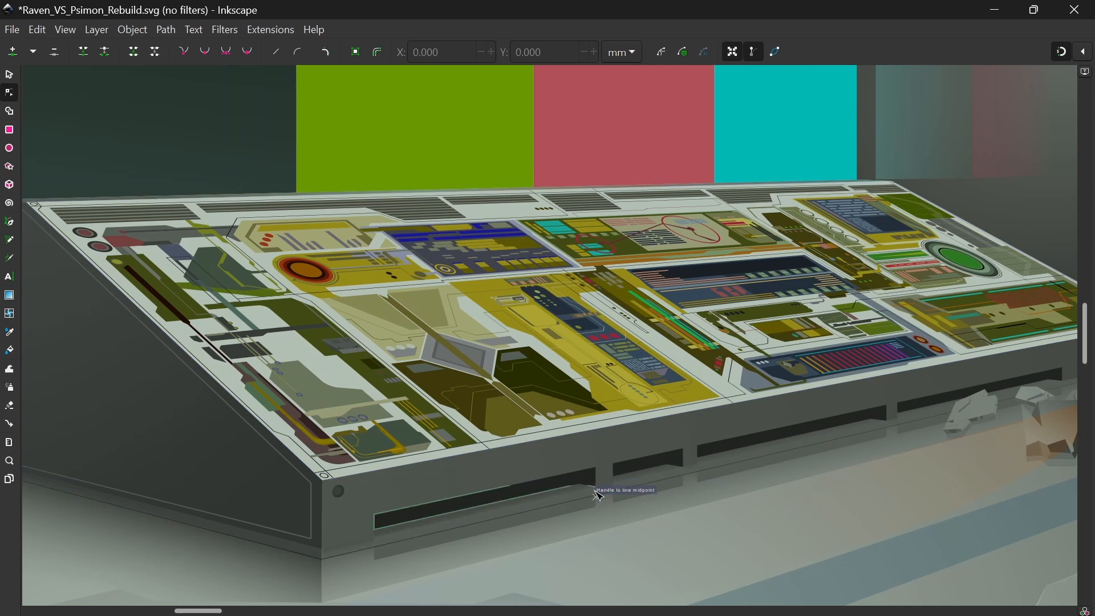
Step: Examine the warped panel artwork's details and line work across the whole console surface
scroll(207, 288, "up", 3)
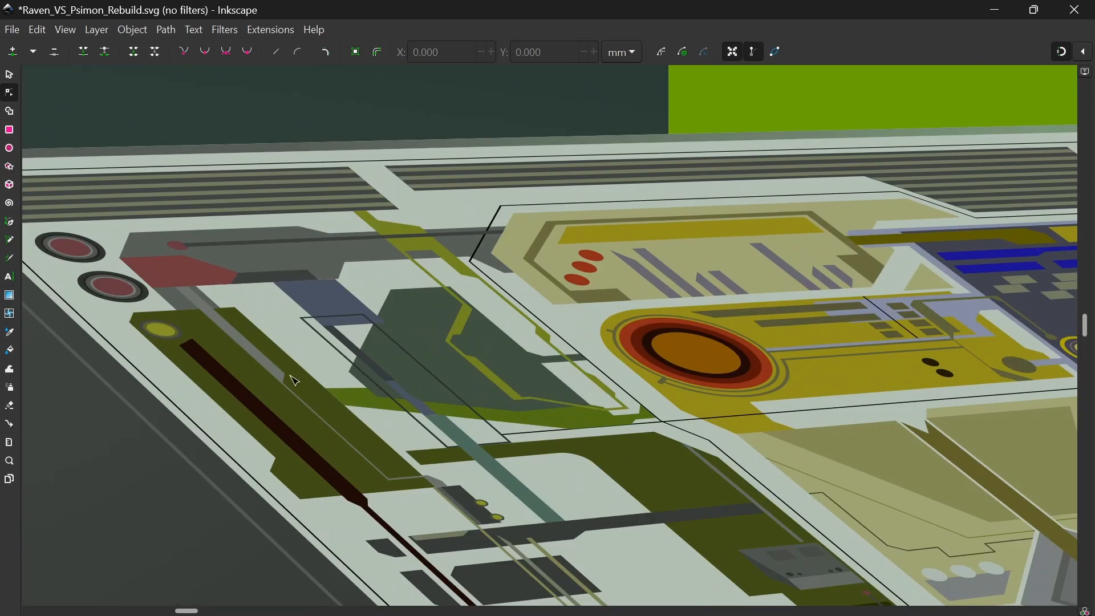
left_click_drag(295, 380, 366, 188)
left_click_drag(706, 444, 335, 414)
left_click_drag(145, 193, 134, 457)
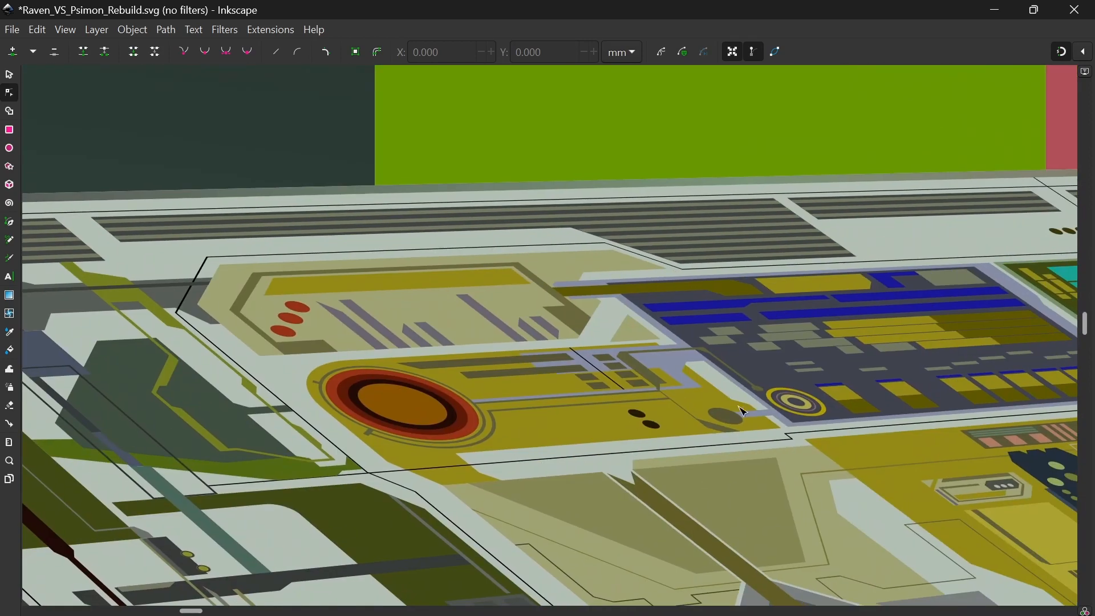
left_click_drag(736, 402, 61, 320)
left_click_drag(804, 297, 94, 186)
left_click_drag(910, 369, 927, 311)
scroll(548, 309, "down", 3)
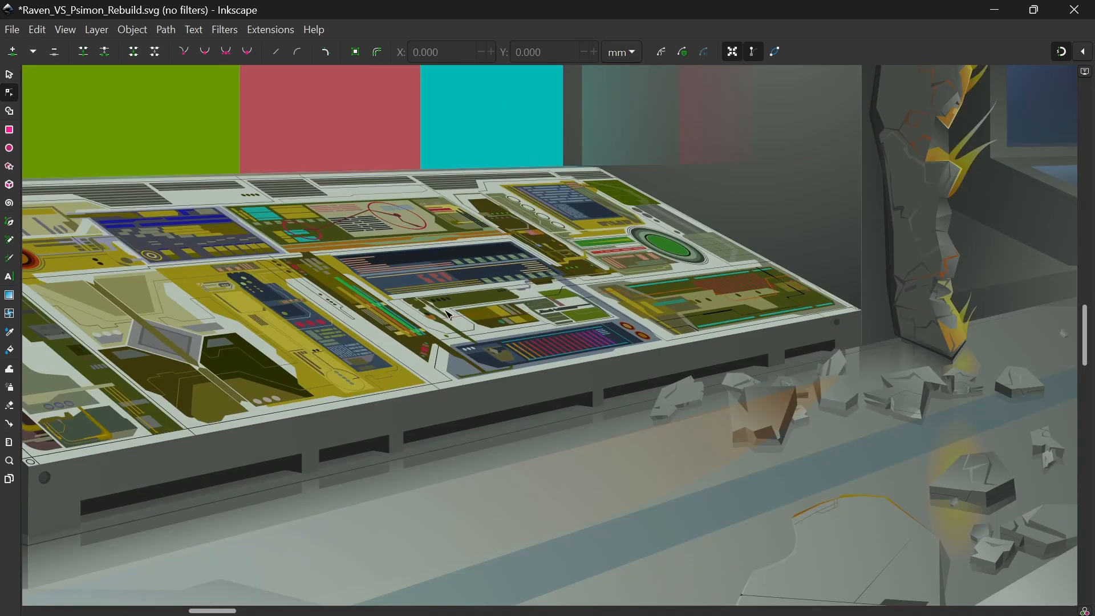
left_click_drag(448, 311, 606, 310)
scroll(606, 311, "down", 3)
Step: Move the spare gradient shape from above the picture onto the console and stack it over the warped panel artwork
key("s")
scroll(503, 285, "up", 2)
left_click_drag(470, 95, 460, 416)
scroll(494, 353, "up", 3)
left_click_drag(543, 360, 502, 352)
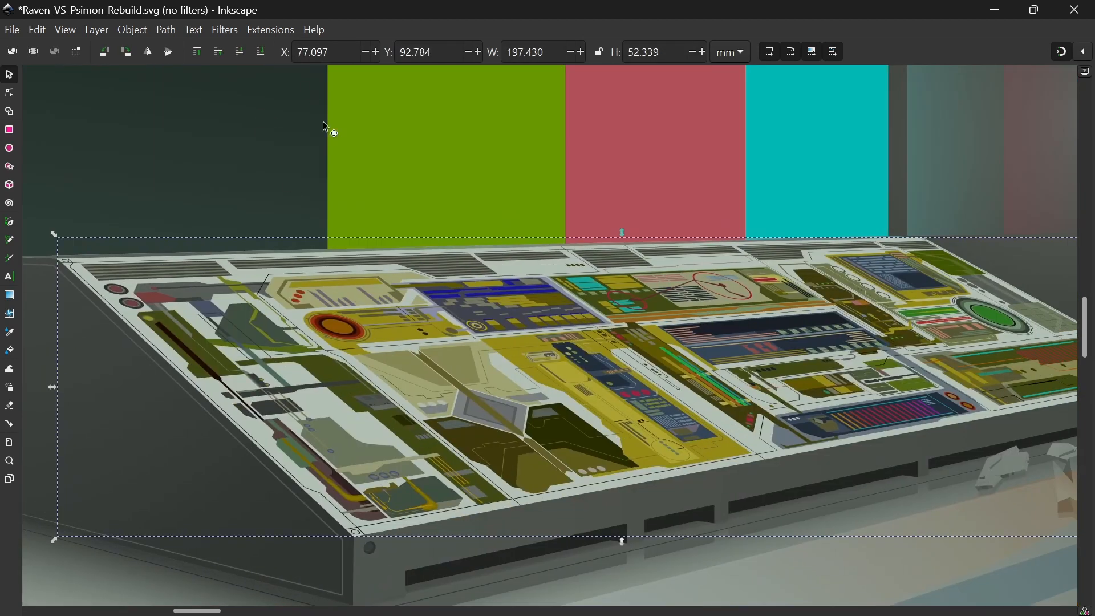
left_click(258, 56)
scroll(439, 201, "down", 5)
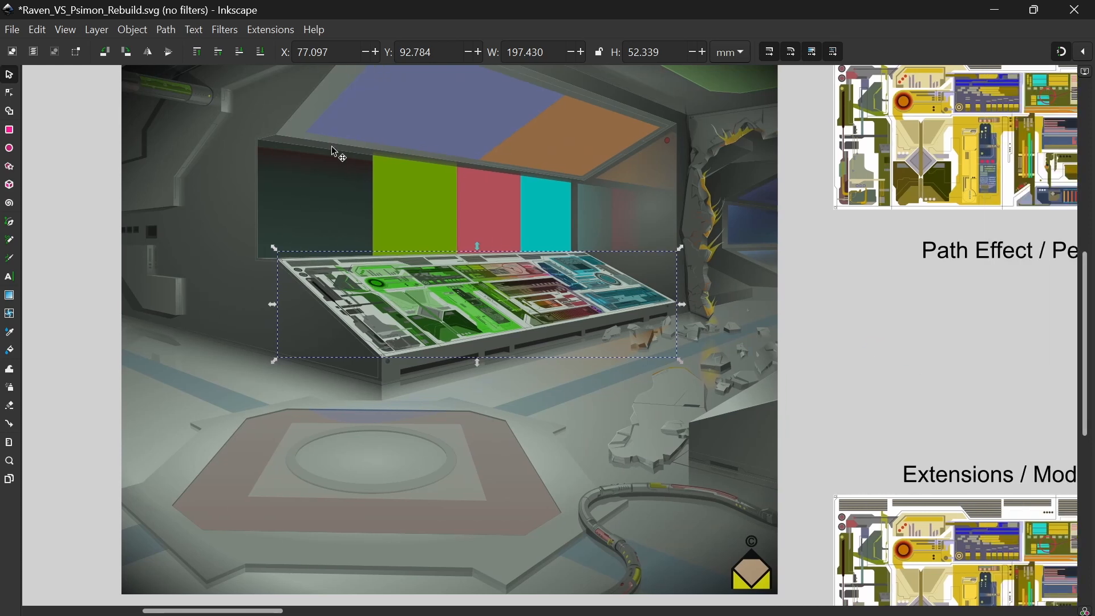
Step: Set the gradient overlay's blend mode to Overlay and its opacity to about 19%
left_click(133, 30)
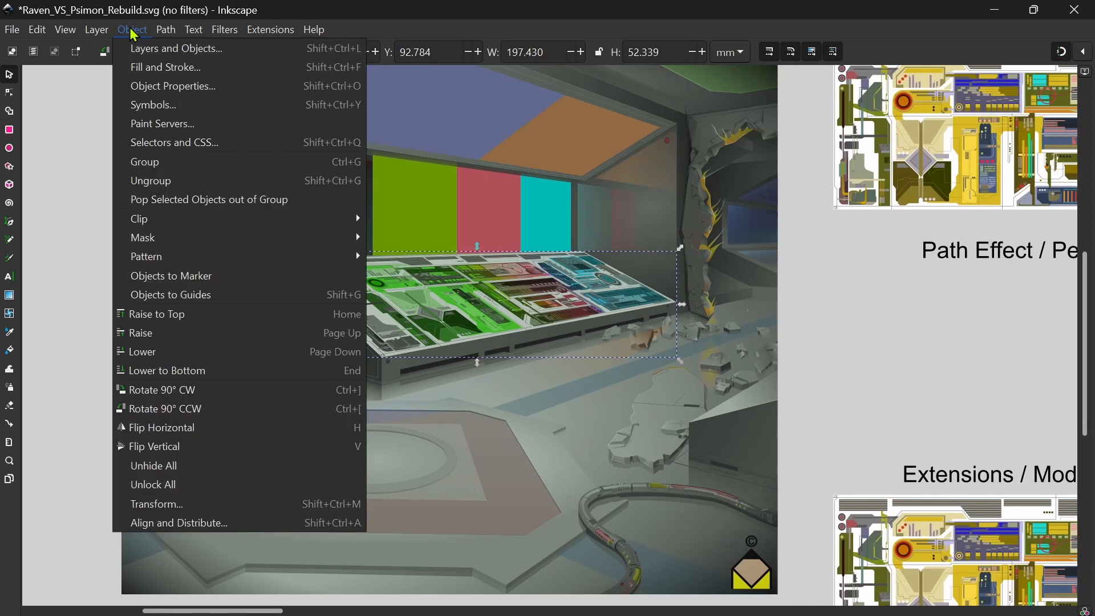
left_click(168, 66)
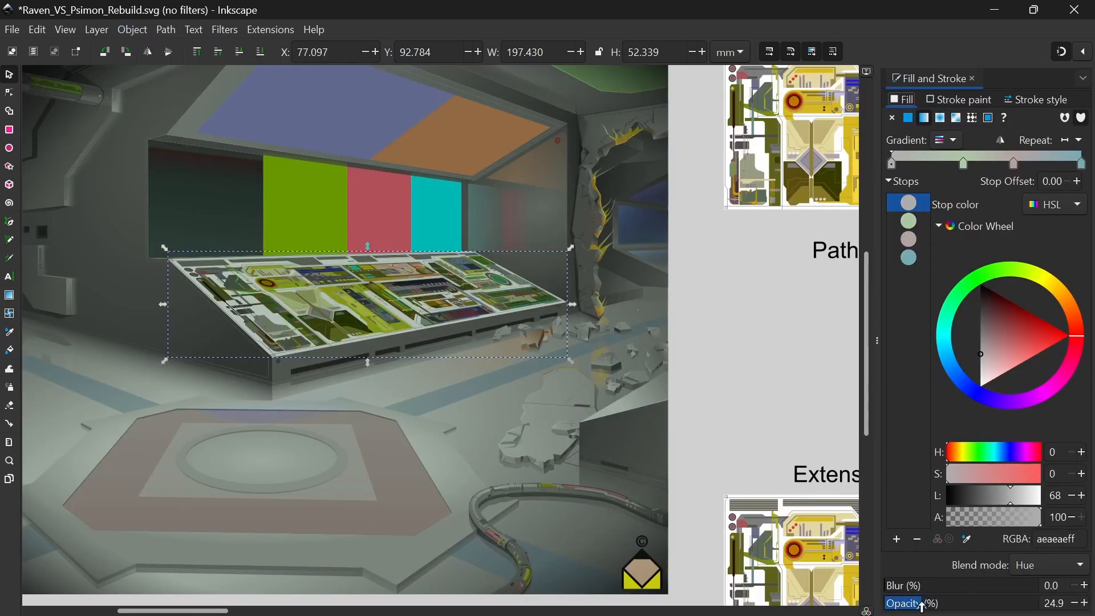
left_click(1046, 573)
left_click(1030, 562)
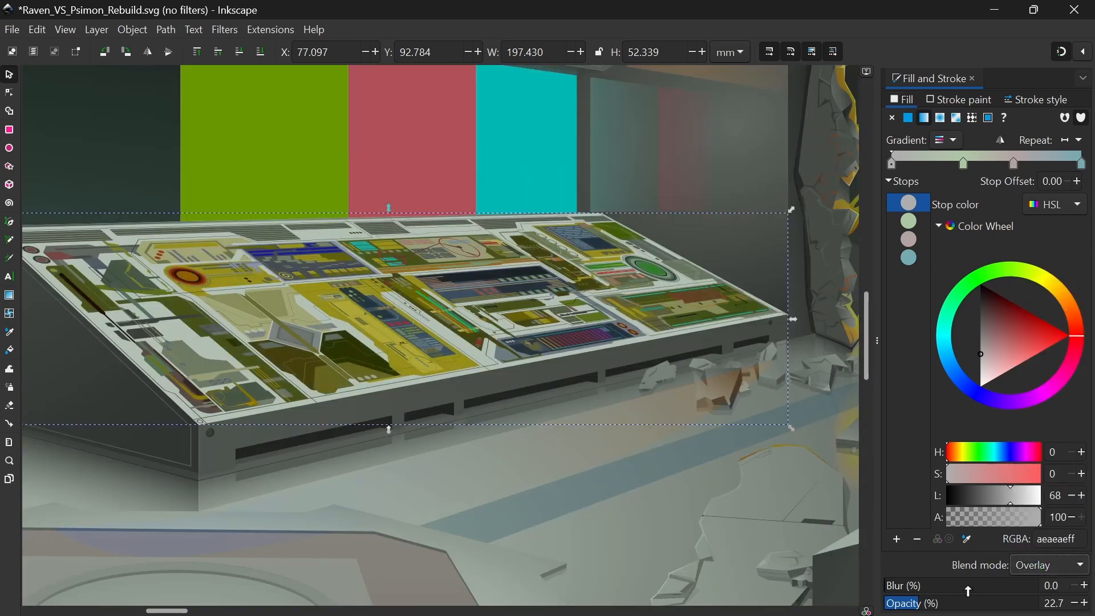
left_click_drag(975, 603, 867, 603)
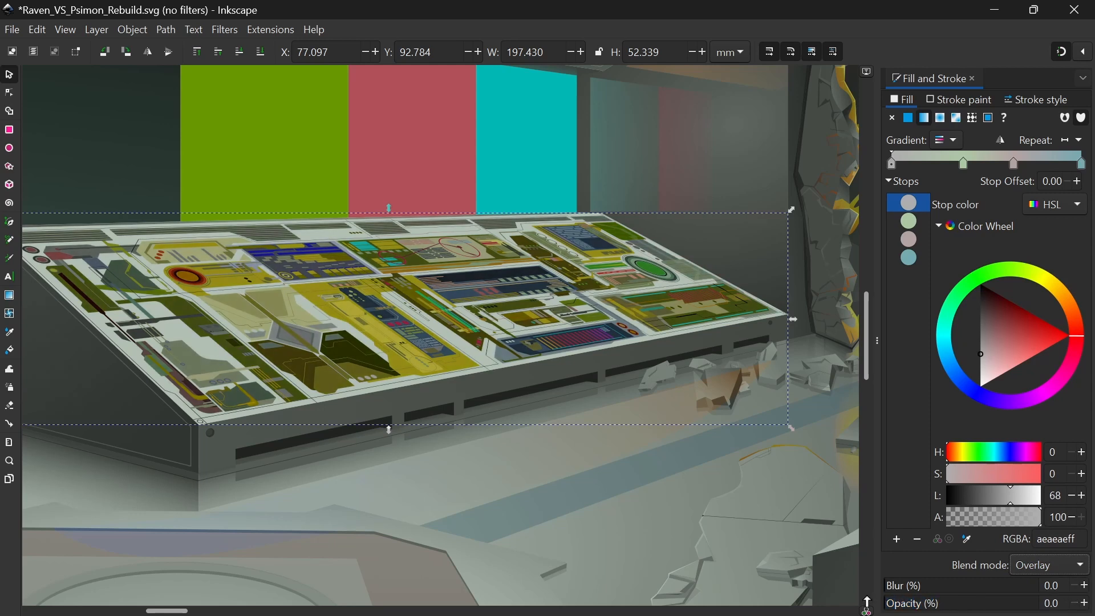
scroll(600, 360, "down", 4)
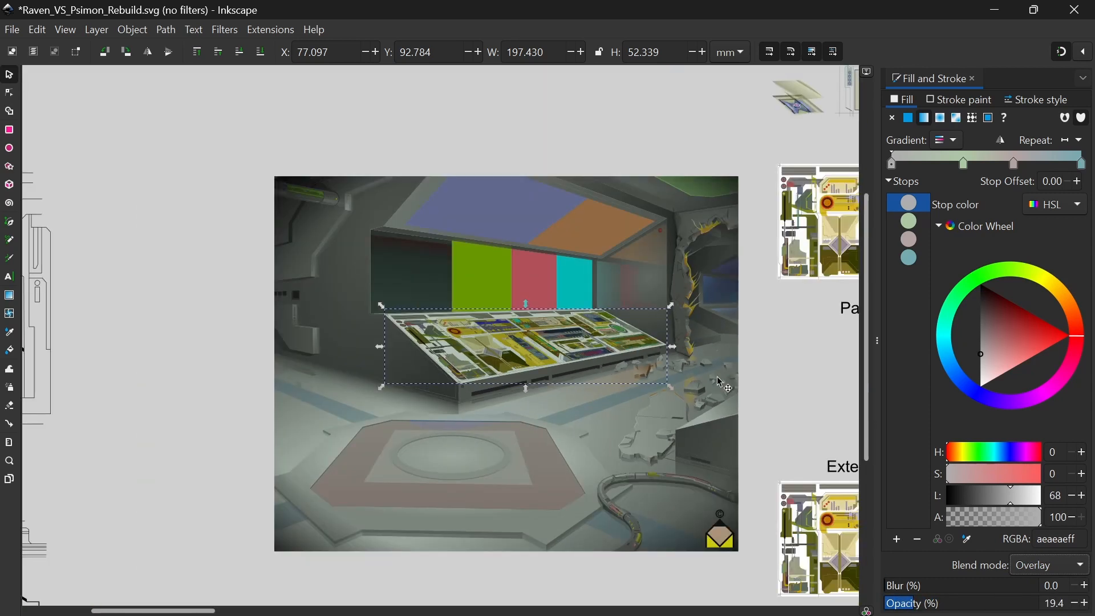
Step: Move the gradient overlay up off the console onto the coloured wall screens and set its opacity to 100%
scroll(579, 338, "up", 3)
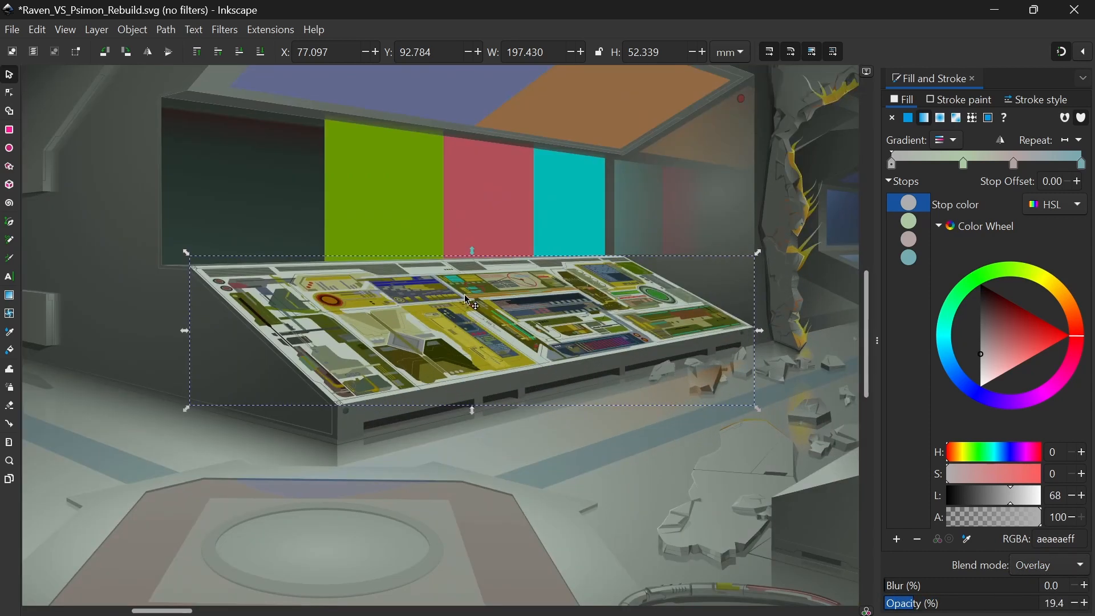
left_click_drag(467, 301, 459, 137)
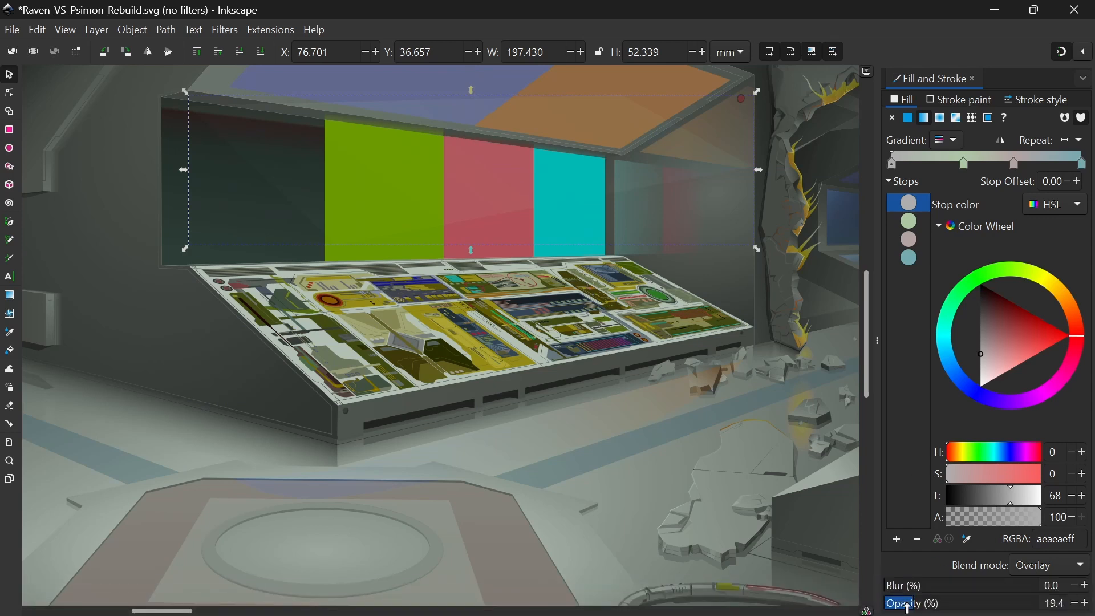
left_click_drag(914, 603, 1039, 603)
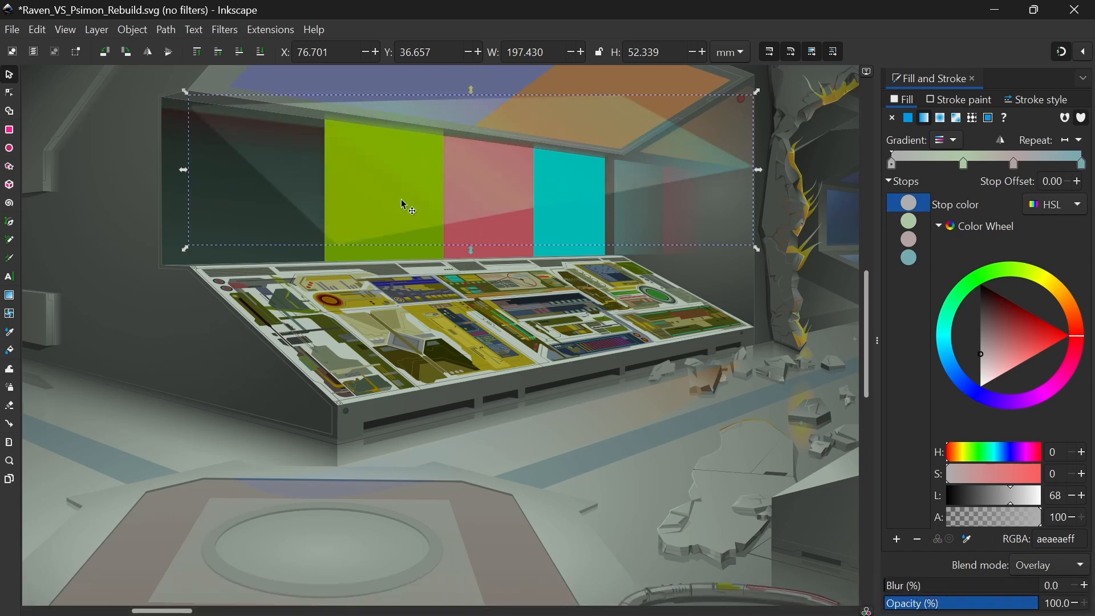
Step: Delete the warped panel artwork from the console and select the flat copy under the Extensions / Modify Path / Perspective heading
left_click(393, 331)
key("Delete")
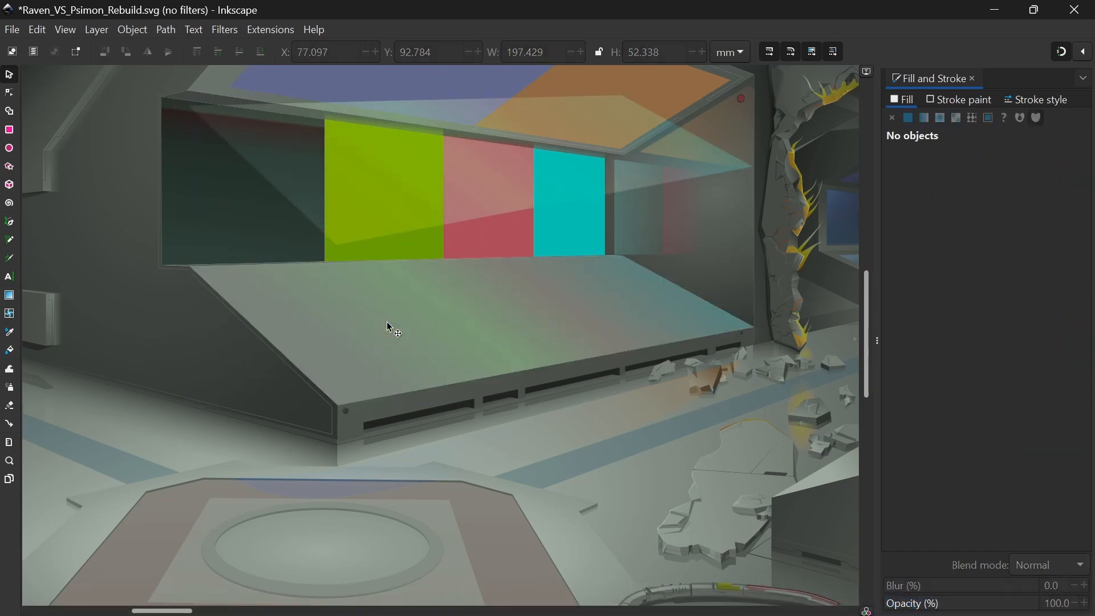
scroll(389, 325, "down", 3, "ctrl")
scroll(725, 368, "right", 3)
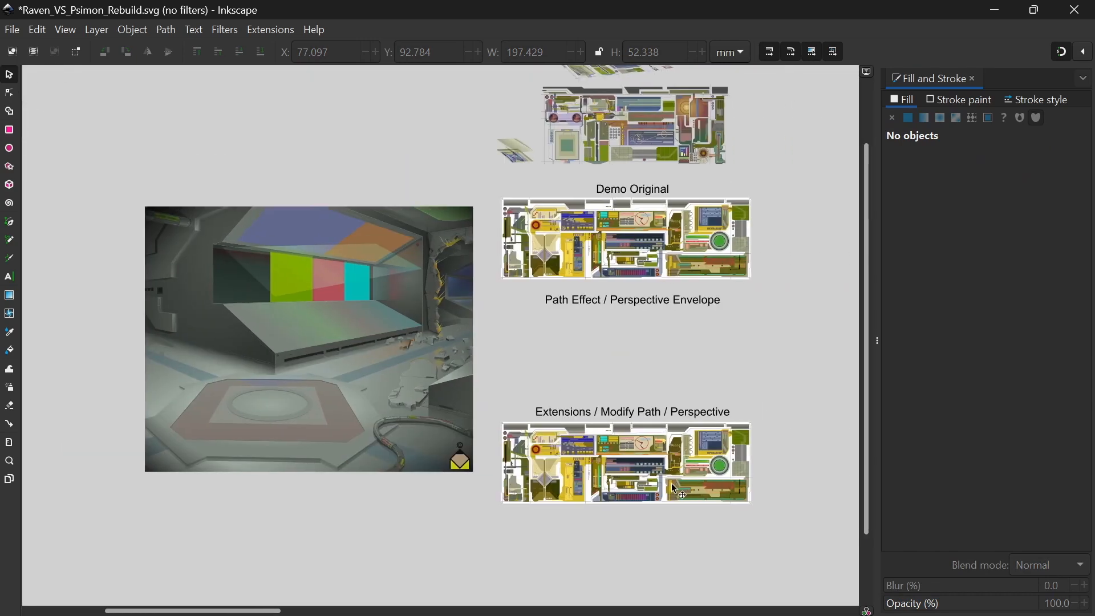
left_click(612, 466)
scroll(645, 425, "up", 3, "ctrl")
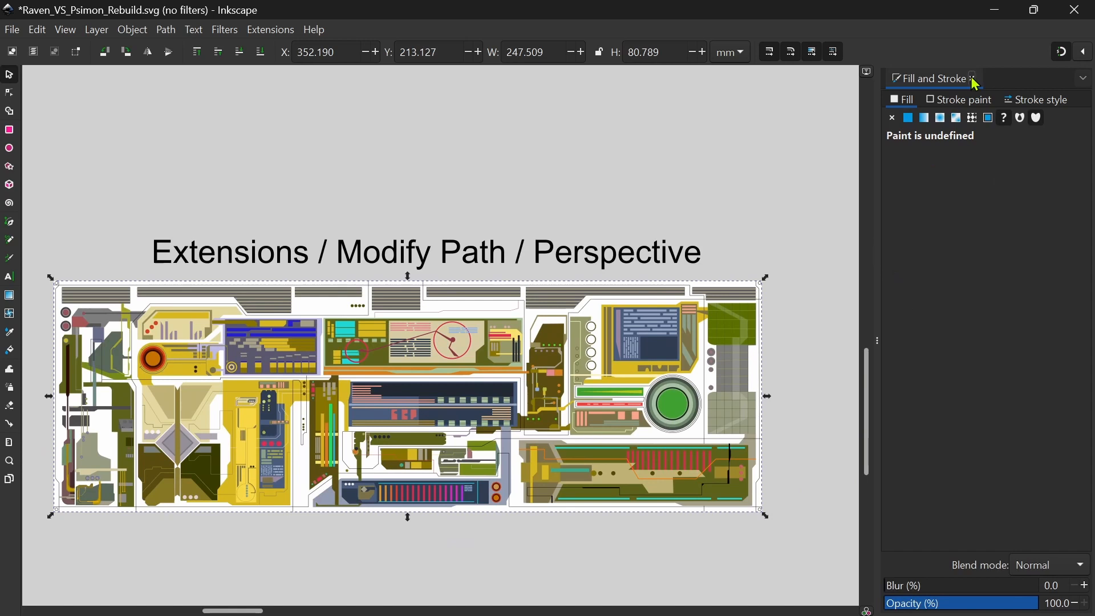
left_click(971, 78)
Step: Draw a closed four-corner path with the Pen tool, snapped to the corners of the console's sloped surface
mouse_move(460, 190)
left_mouse_down()
mouse_move(498, 340)
mouse_move(541, 364)
left_mouse_up()
key("b")
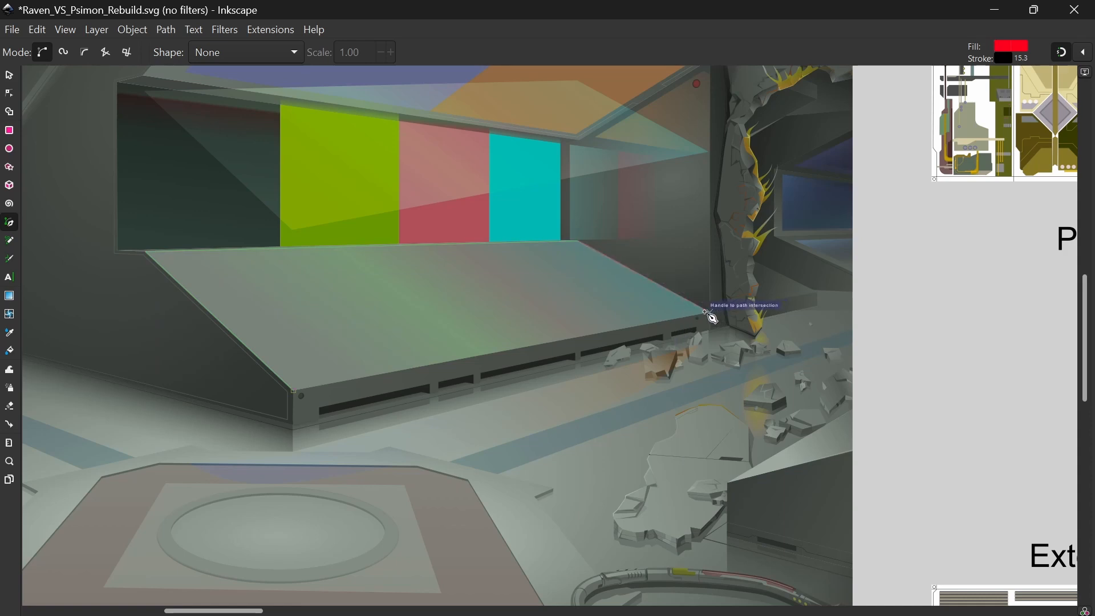
left_click(710, 313)
left_click(296, 391)
scroll(202, 272, "up", 4)
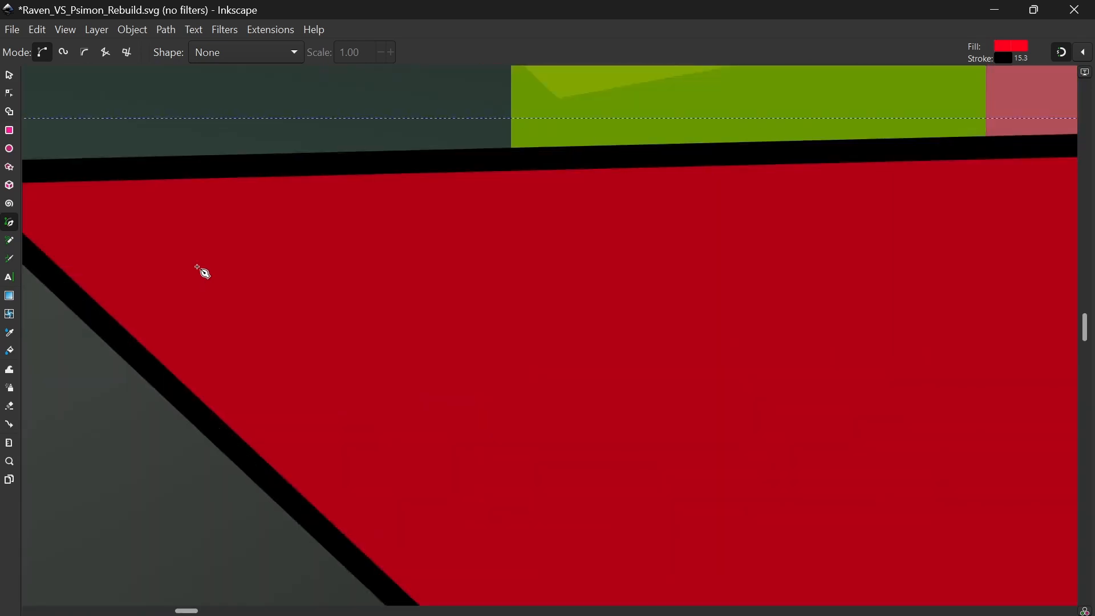
scroll(202, 273, "down", 2)
Step: Remove the stroke from the red four-corner shape
left_click(137, 32)
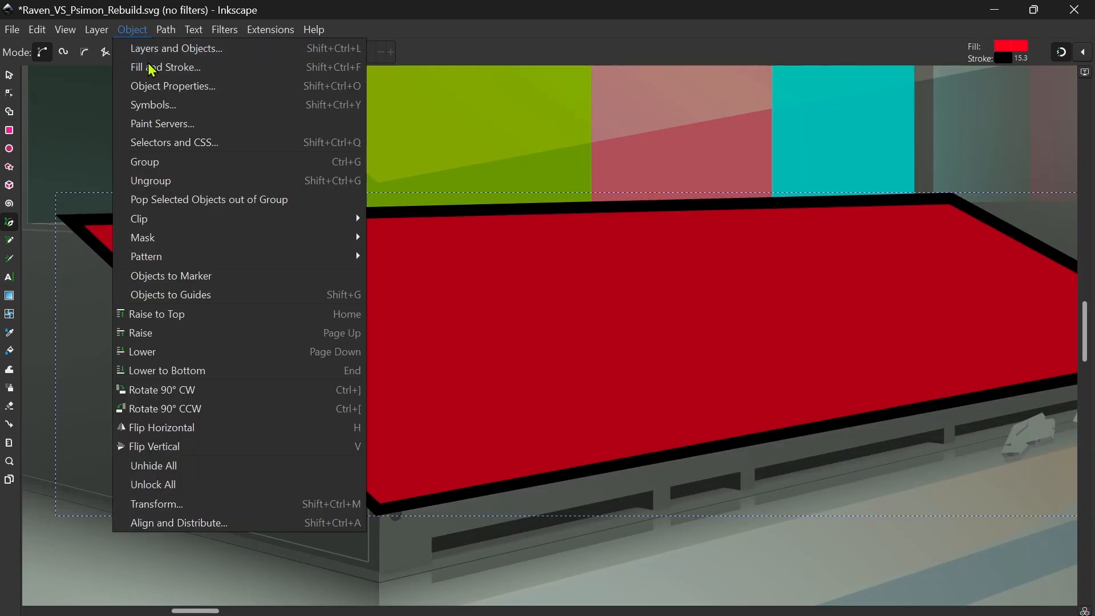
left_click(152, 69)
left_click(972, 101)
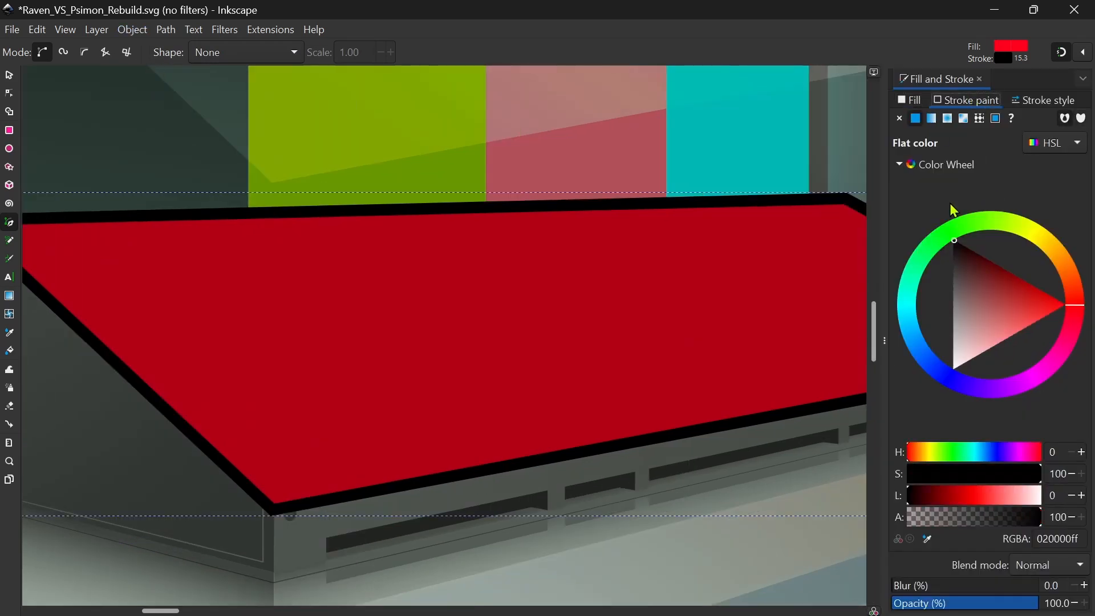
left_click(900, 119)
left_click(913, 102)
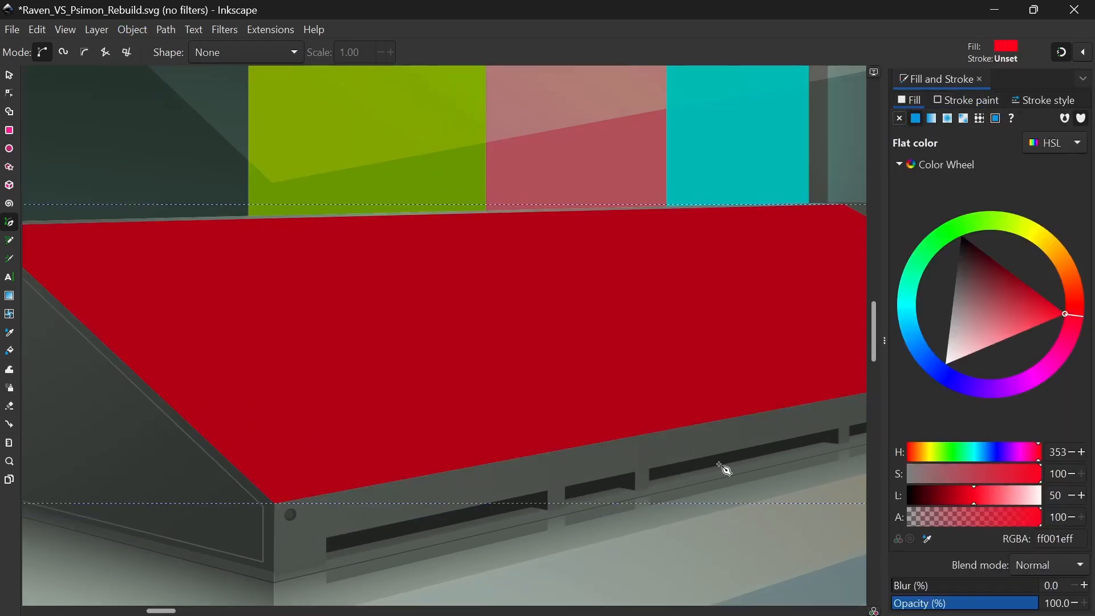
Step: Examine the red shape's corner nodes against the edges of the console surface
left_click(10, 92)
left_click_drag(732, 324, 385, 315)
scroll(500, 170, "up", 5)
scroll(504, 183, "down", 4)
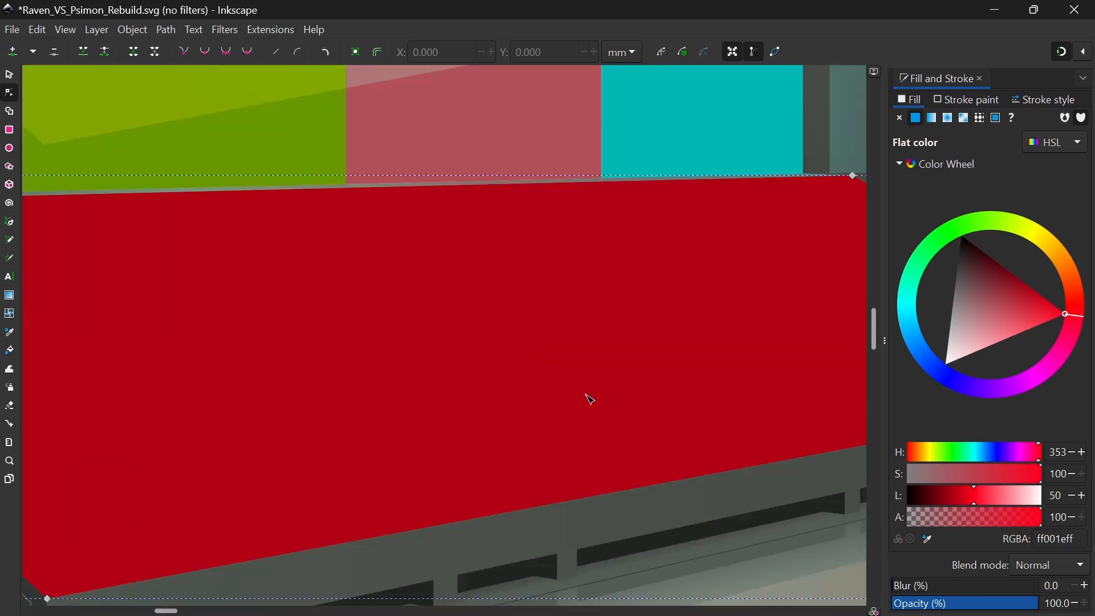
left_click_drag(227, 258, 404, 186)
scroll(478, 205, "down", 3)
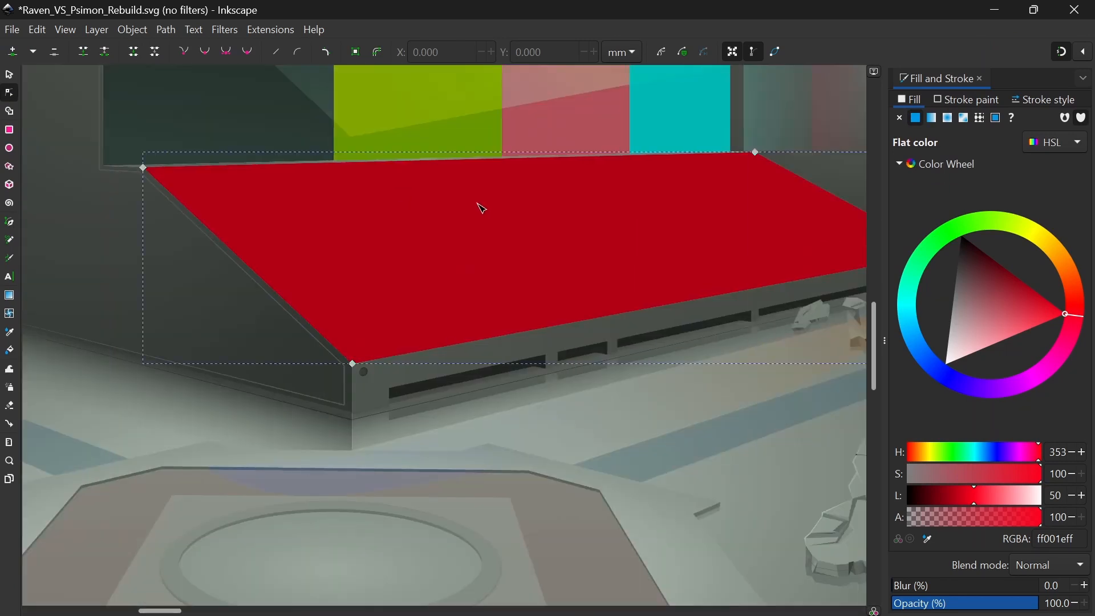
left_click_drag(701, 207, 488, 228)
scroll(530, 243, "down", 3)
scroll(626, 273, "up", 5)
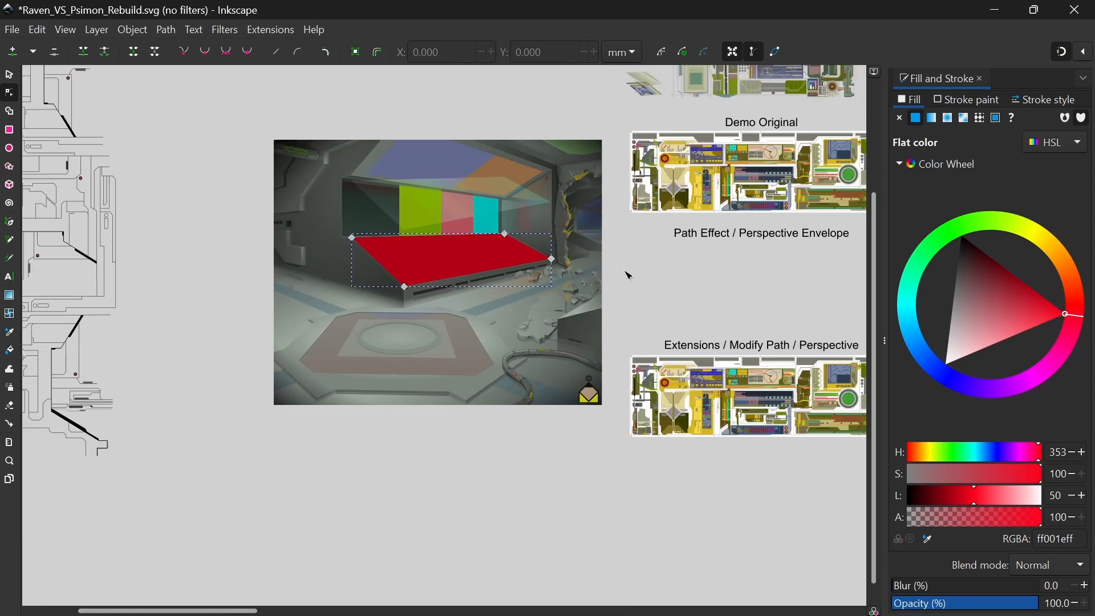
scroll(625, 273, "down", 2)
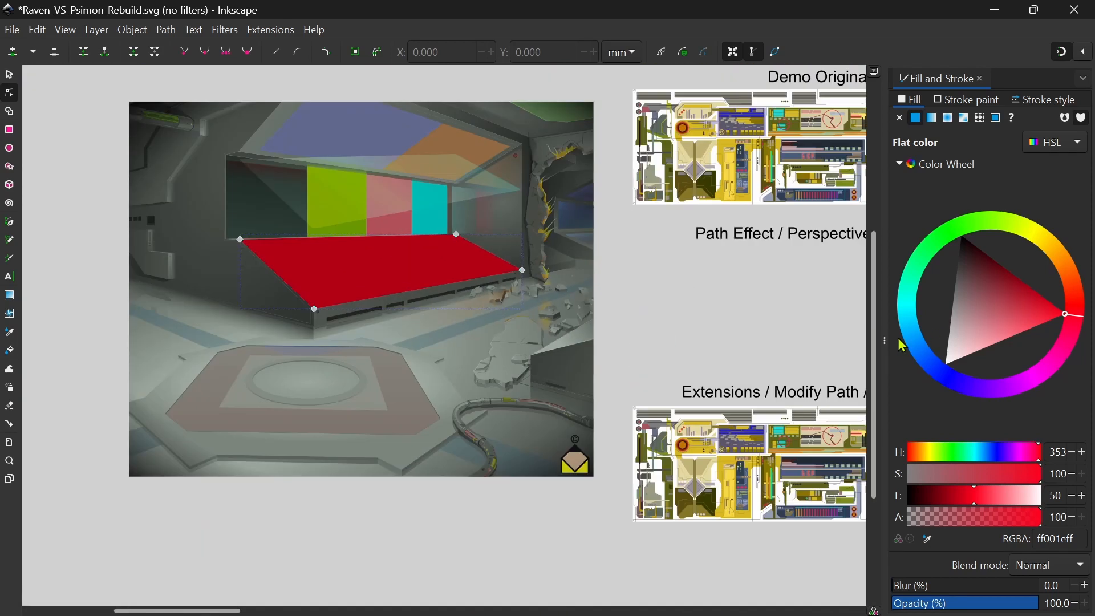
Step: Flip the panel artwork under the Extensions / Modify Path / Perspective heading horizontally and vertically
left_click(981, 79)
left_click_drag(813, 305, 741, 334)
left_click(12, 74)
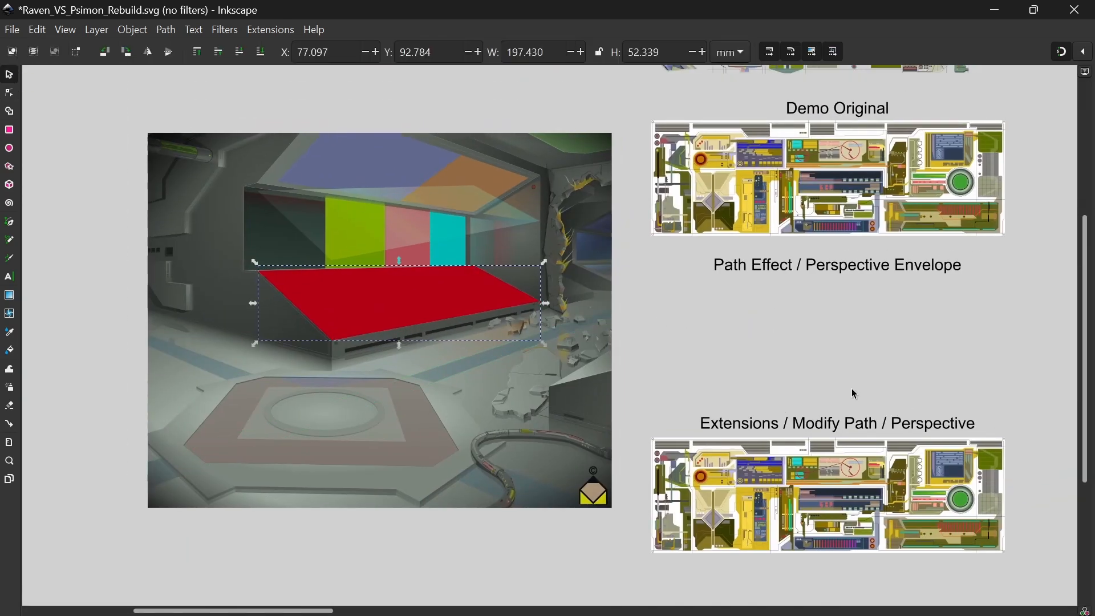
left_click(834, 477)
left_click(155, 56)
left_click(170, 56)
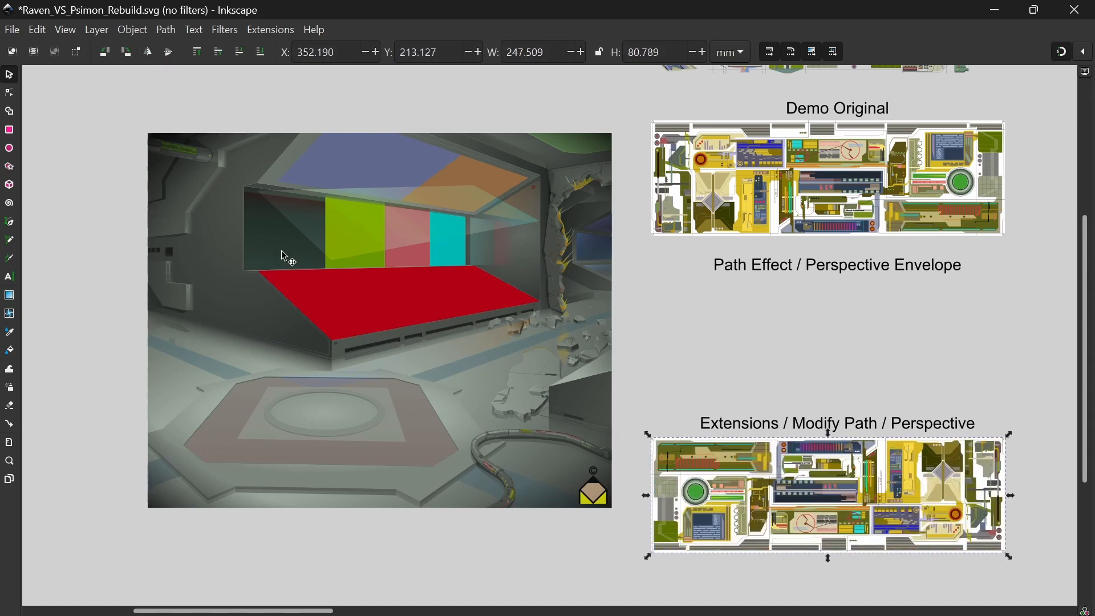
Step: Apply the Modify Path Perspective extension to the flipped panel artwork, with the red shape on the console as its target
left_click(390, 301, "shift")
left_click(271, 29)
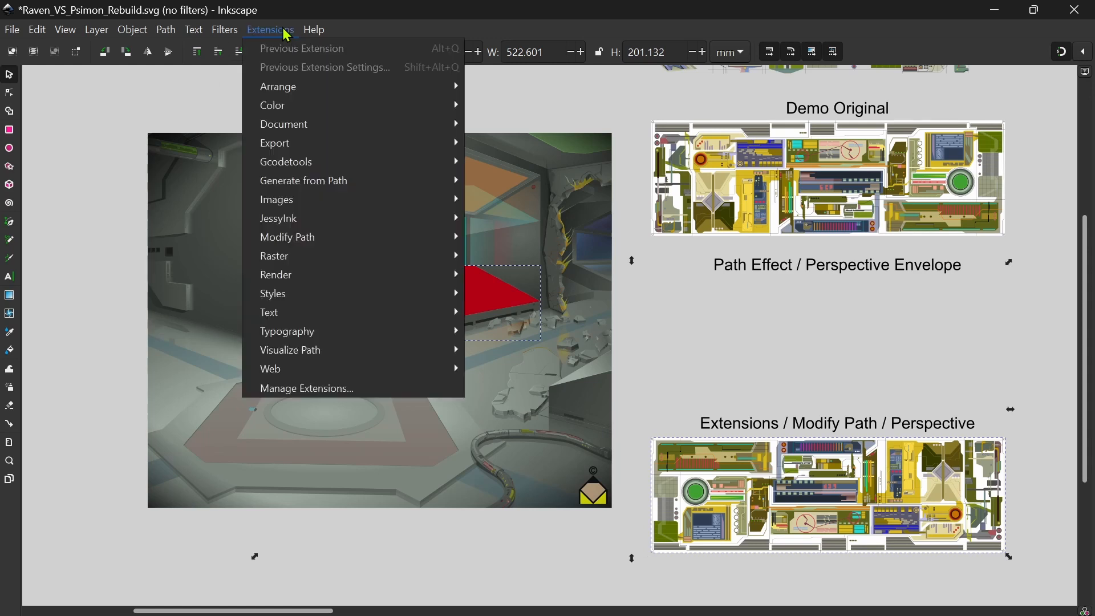
mouse_move(302, 238)
left_click(520, 370)
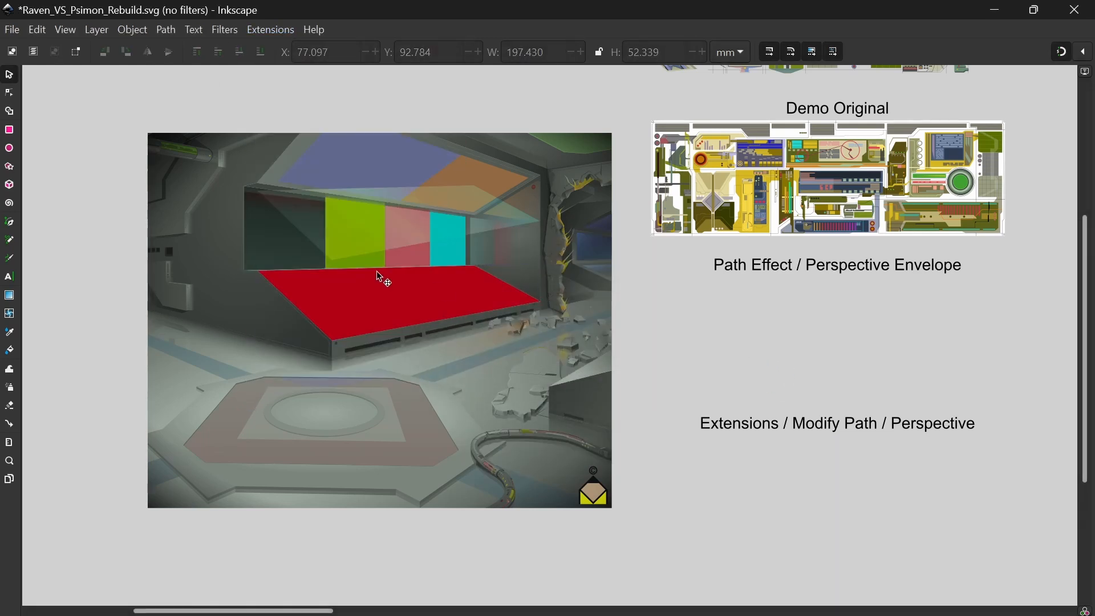
Step: Move the red four-corner shape off the console and delete it, leaving the warped panel artwork exposed
left_click_drag(377, 271, 573, 331)
key("Delete")
scroll(346, 285, "up", 6)
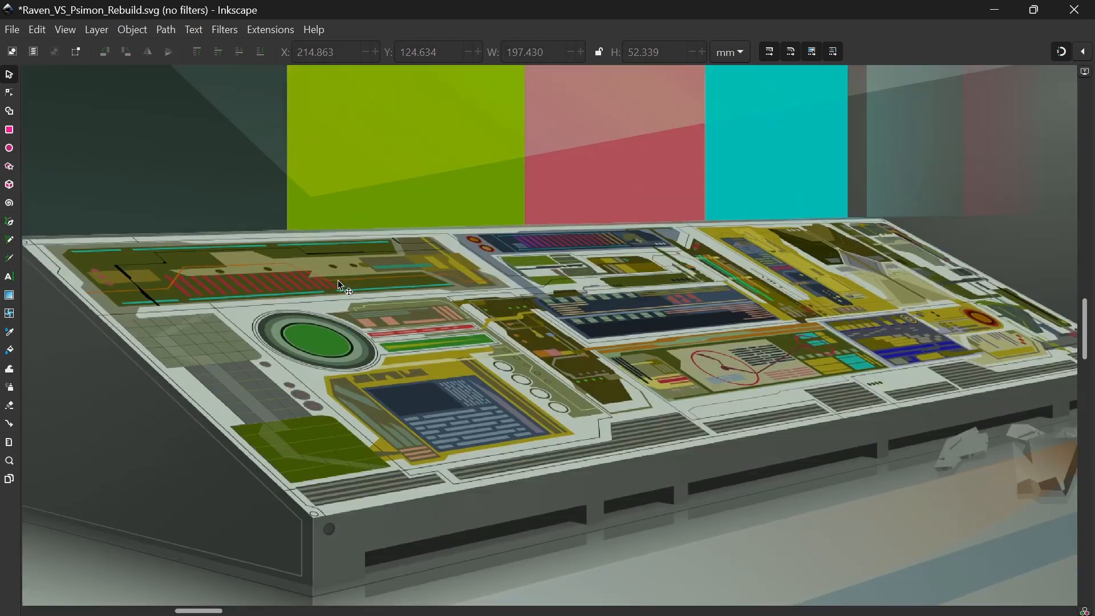
scroll(432, 200, "down", 4)
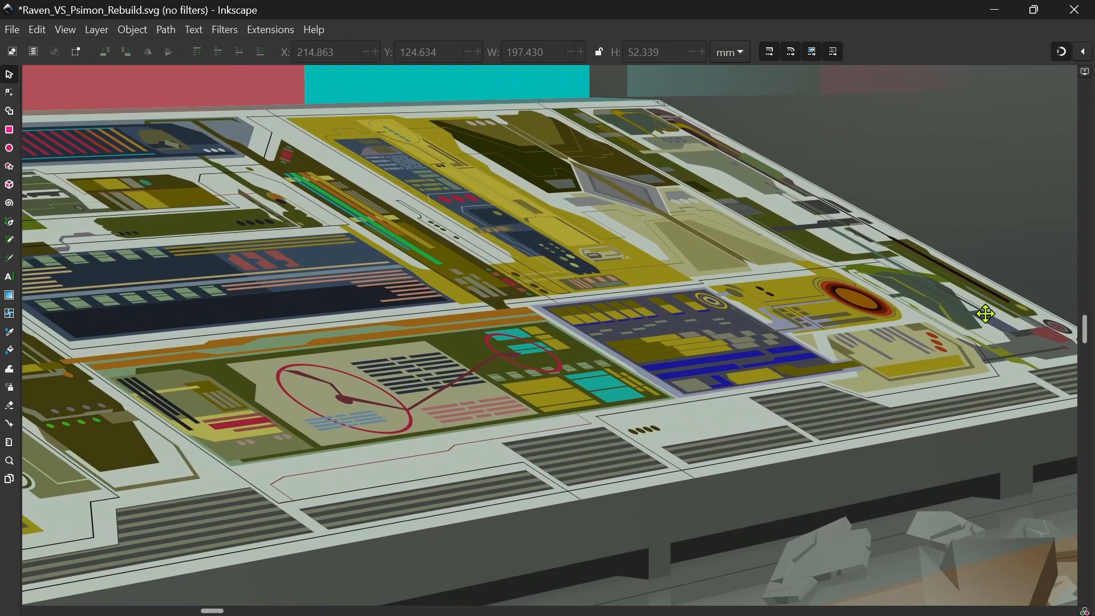
scroll(292, 250, "down", 3)
Step: Set the opacity of the gradient overlay covering the console to 30% and its blend mode to Hue
left_click(423, 248)
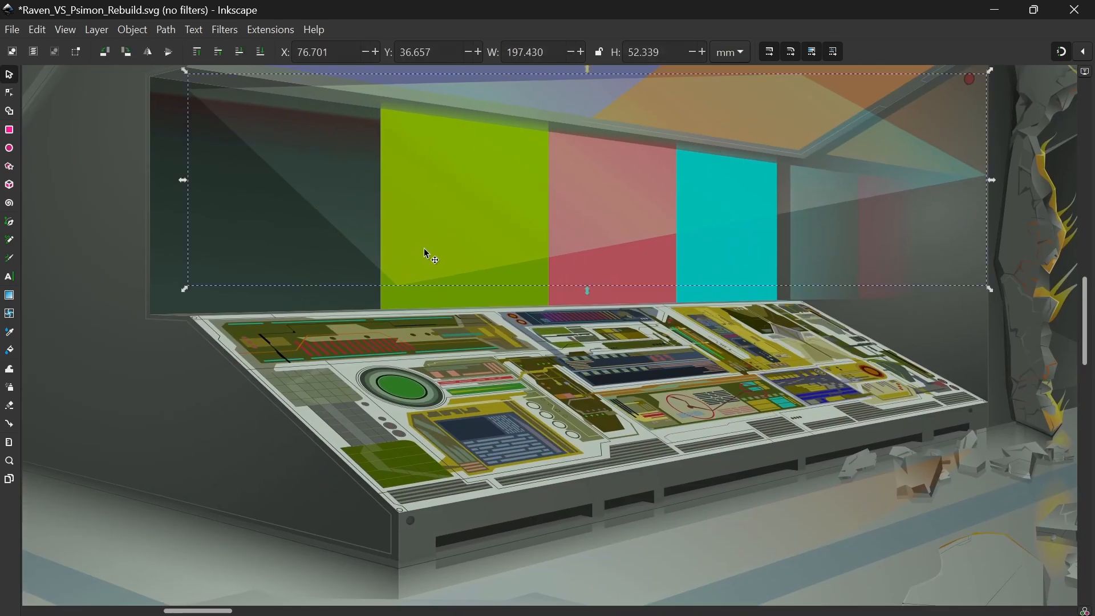
left_click(133, 29)
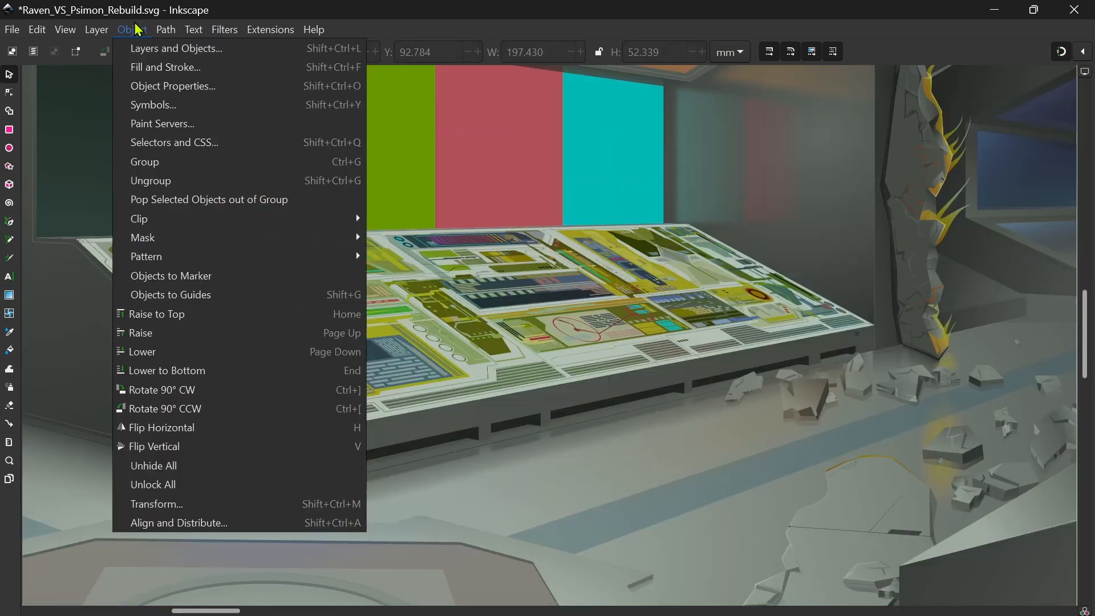
left_click(157, 67)
left_click(681, 301)
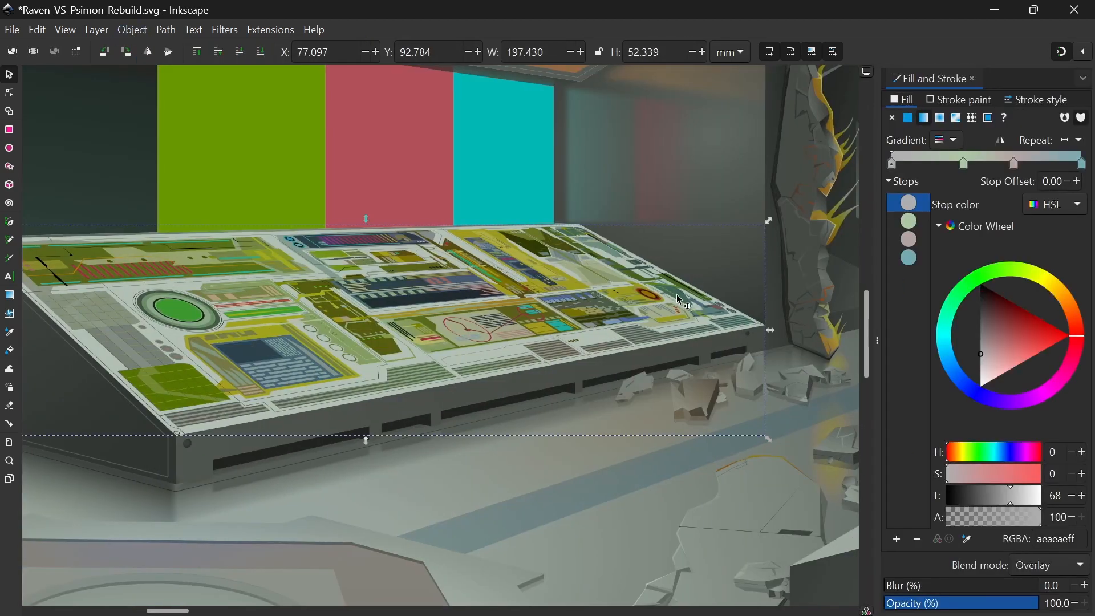
left_click_drag(1031, 606, 928, 604)
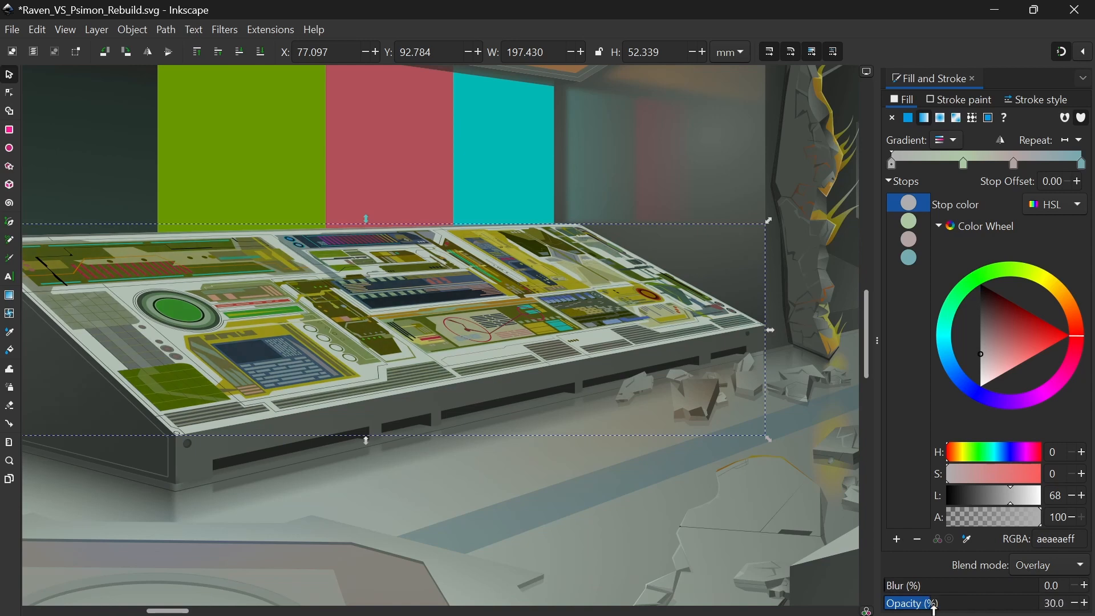
left_click(1043, 565)
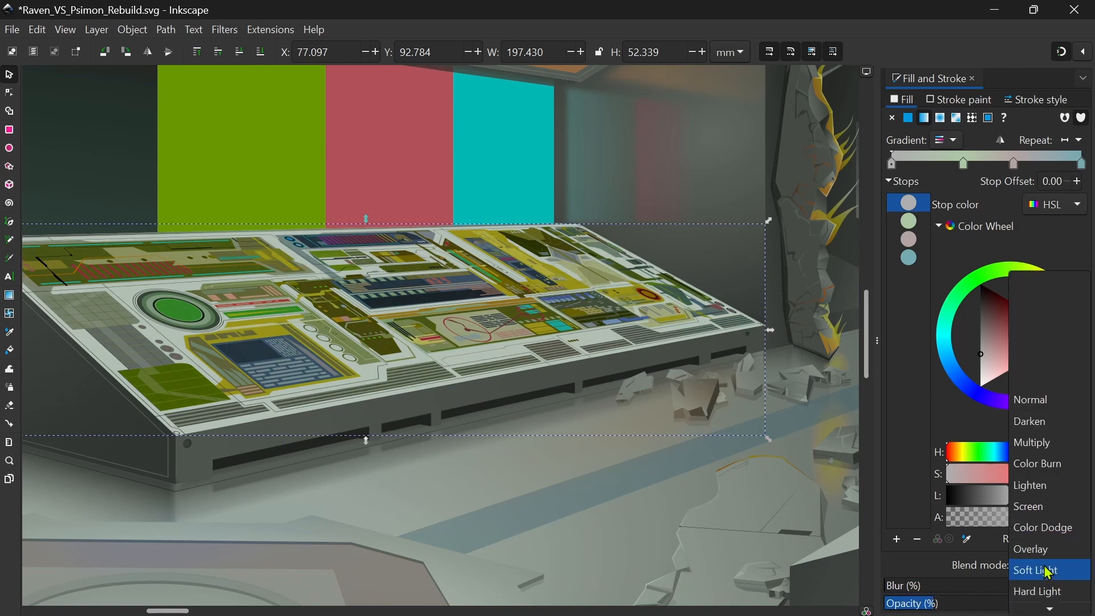
left_click(1042, 582)
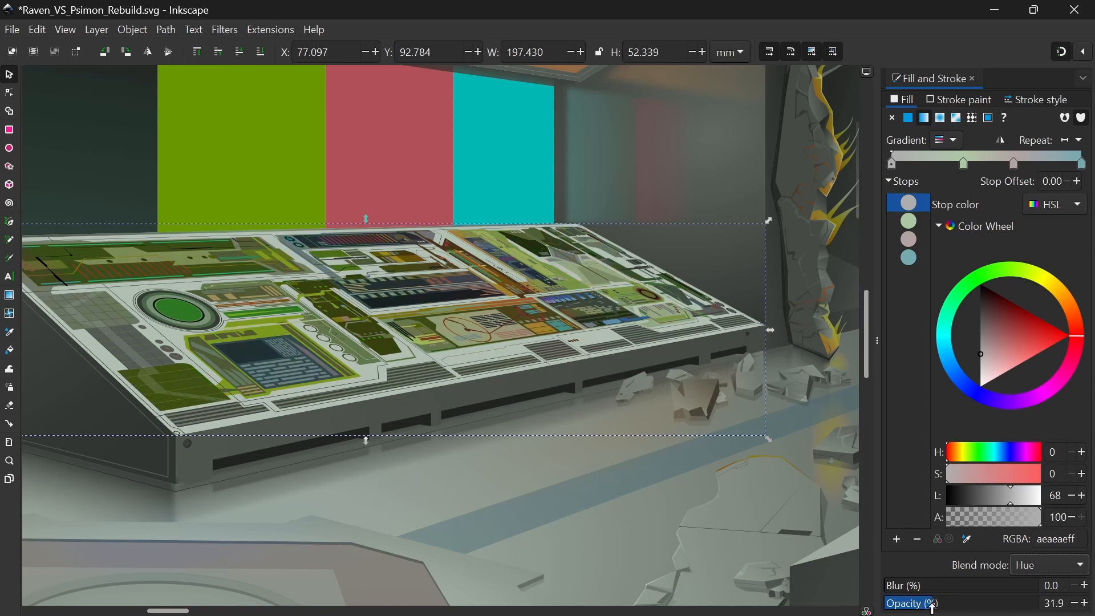
scroll(697, 413, "down", 3, "ctrl")
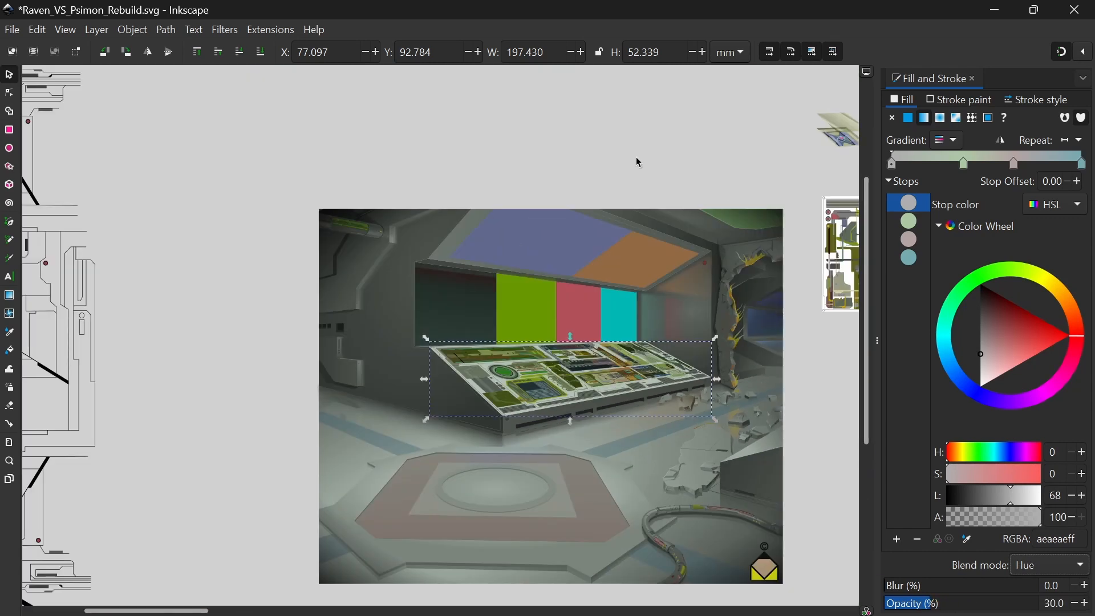
Step: Lock the gradient overlay that covers the console's panel artwork
scroll(552, 385, "up", 4, "ctrl")
key("Escape")
left_click(374, 324)
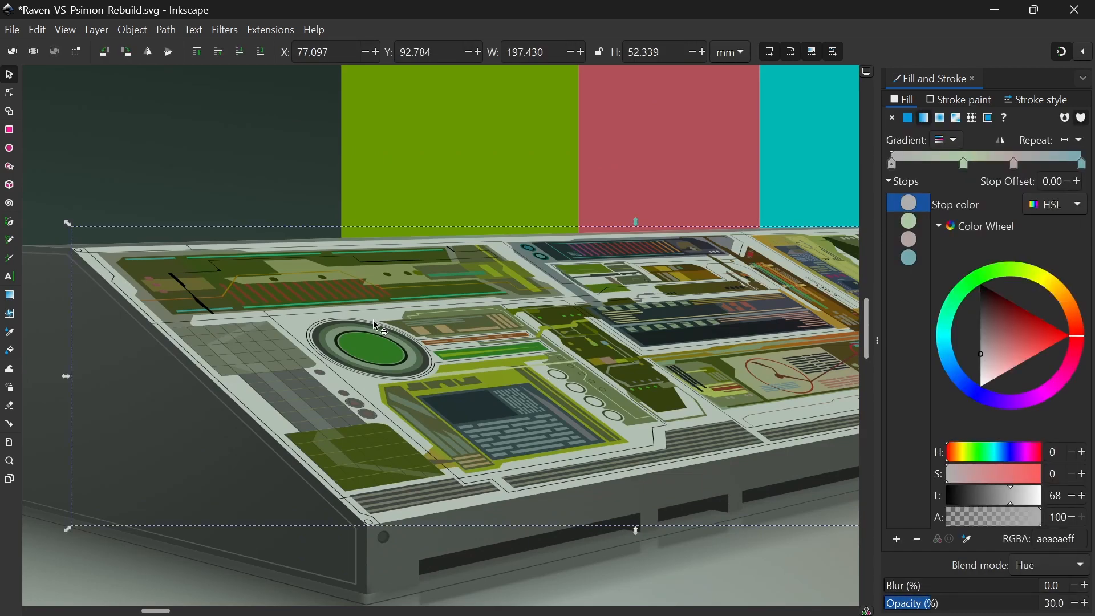
right_click(405, 439)
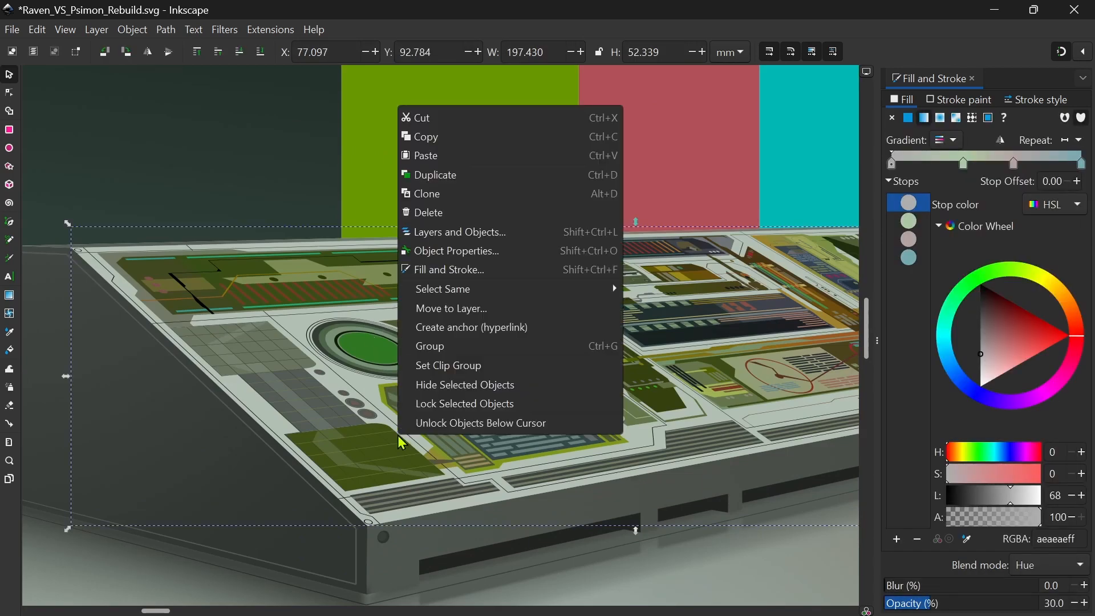
left_click(465, 404)
Step: Move the white backing shape out from behind the console's panel artwork and delete it
left_click(295, 384)
left_click_drag(300, 322, 302, 267)
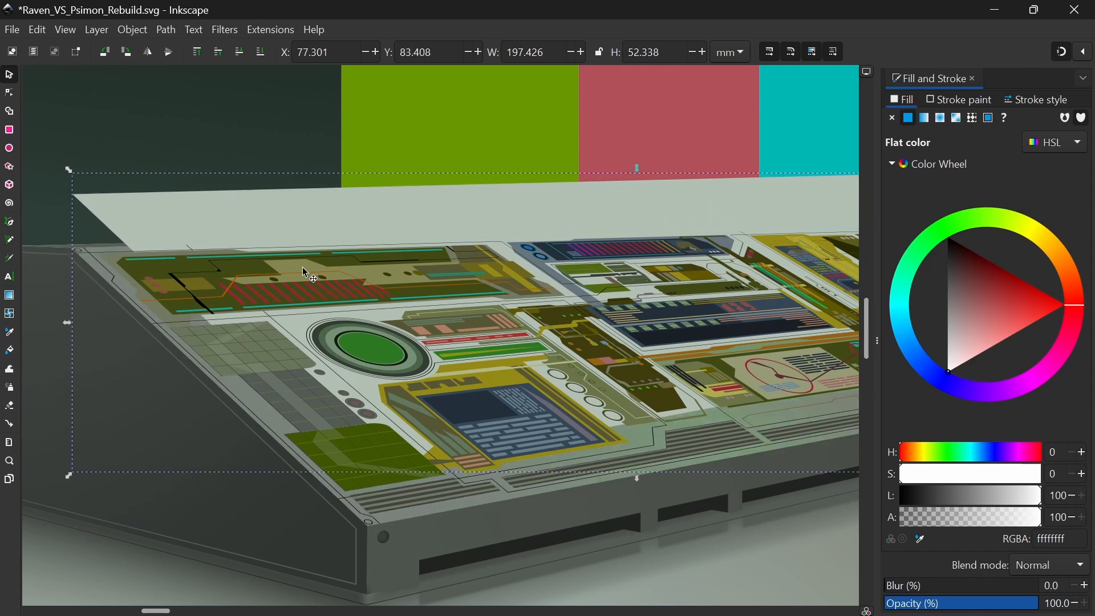
key("Delete")
right_click(302, 267)
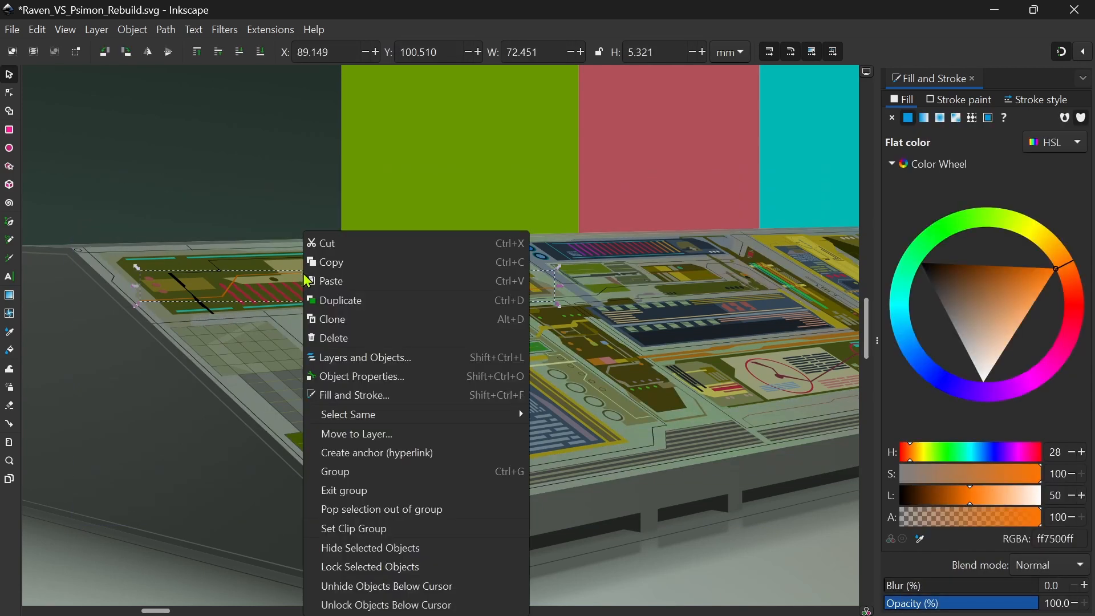
left_click(379, 577)
Step: Deselect everything, close the Fill and Stroke dialog and examine the blended panel artwork on the console
scroll(522, 344, "down", 2)
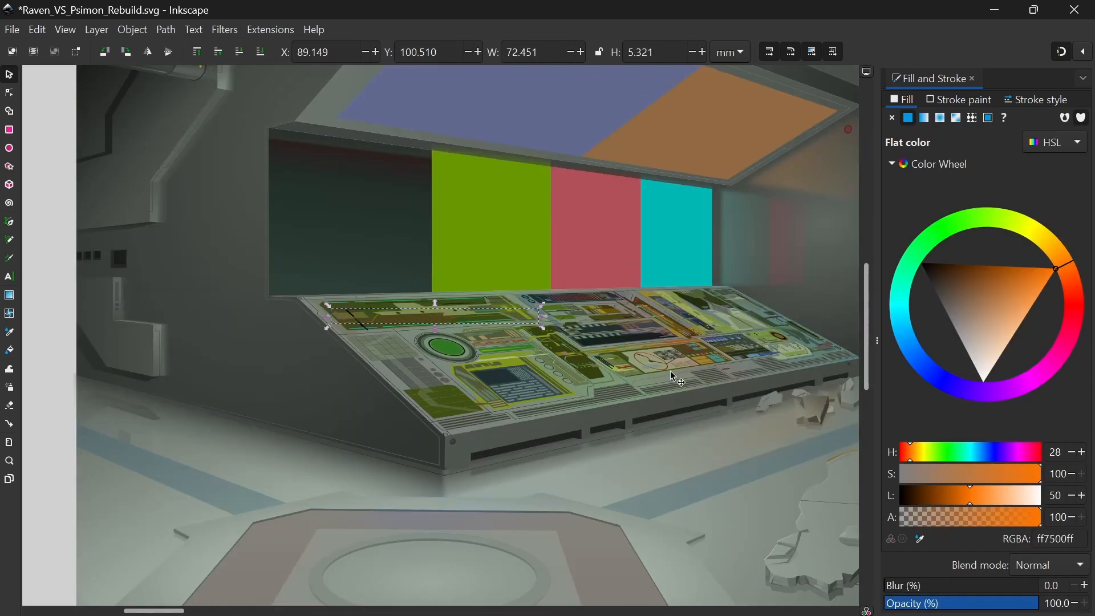
left_click_drag(726, 372, 584, 343)
key("Escape")
scroll(442, 323, "up", 1)
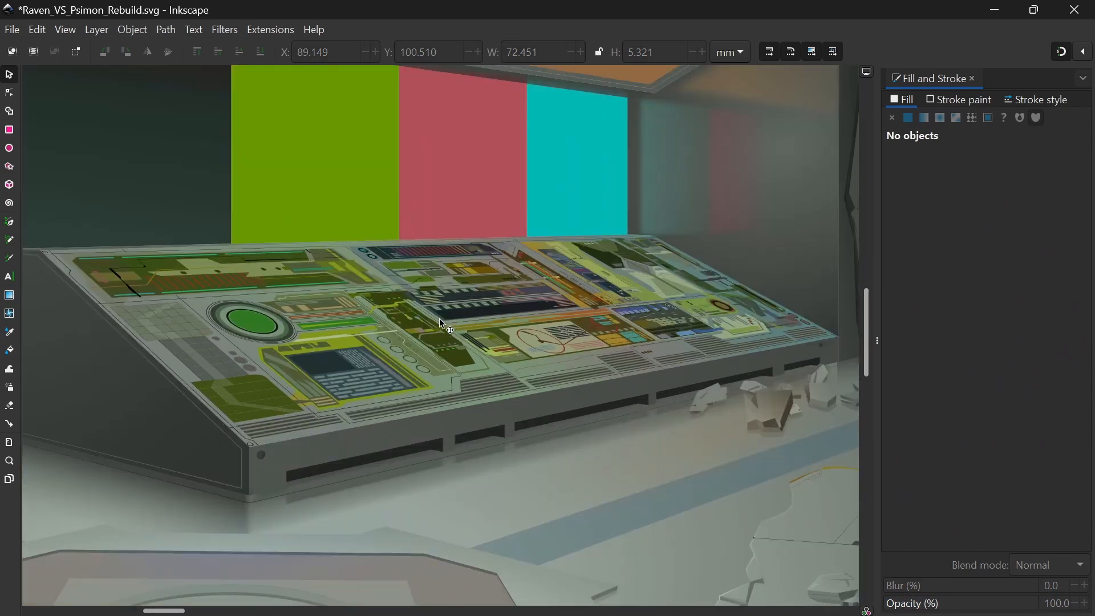
left_click(973, 80)
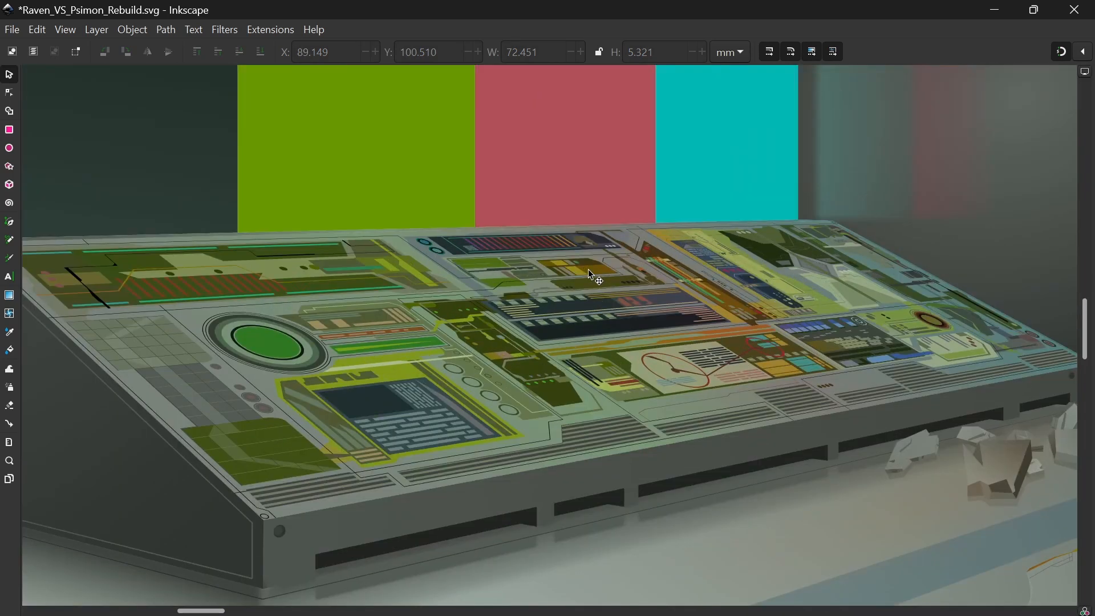
left_click_drag(528, 296, 526, 272)
scroll(526, 271, "down", 3)
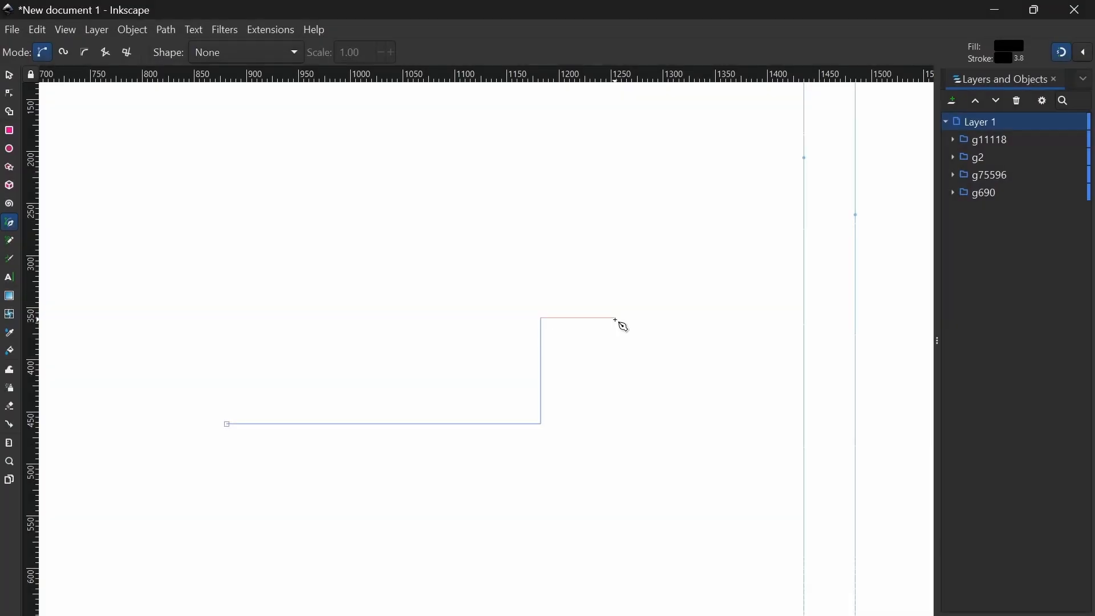
Step: Complete the stepped outline with the Pen tool, adding straight and diagonal segments and closing it at its starting point
left_click(641, 318)
left_click(695, 349)
left_click(695, 425)
left_click(742, 426)
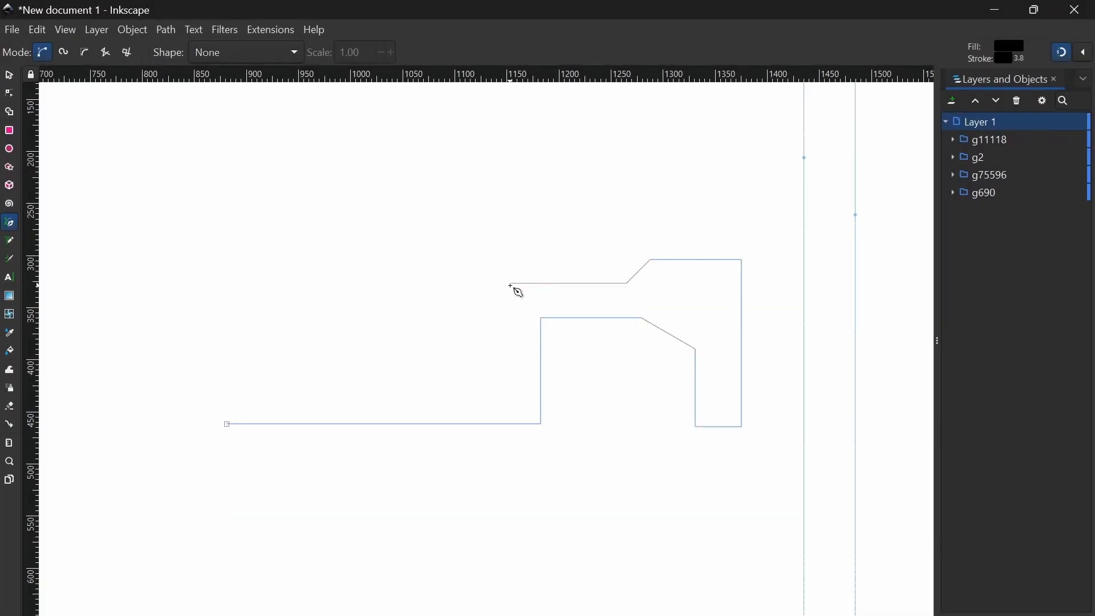
left_click(220, 334, "ctrl")
left_click(226, 424)
Step: Align the outline's two leftmost nodes on one vertical line with Align and Distribute, relative to the max value
key("n")
left_click_drag(199, 322, 245, 442)
left_click(1053, 79)
left_click(132, 30)
left_click(181, 523)
left_click_drag(685, 241, 926, 192)
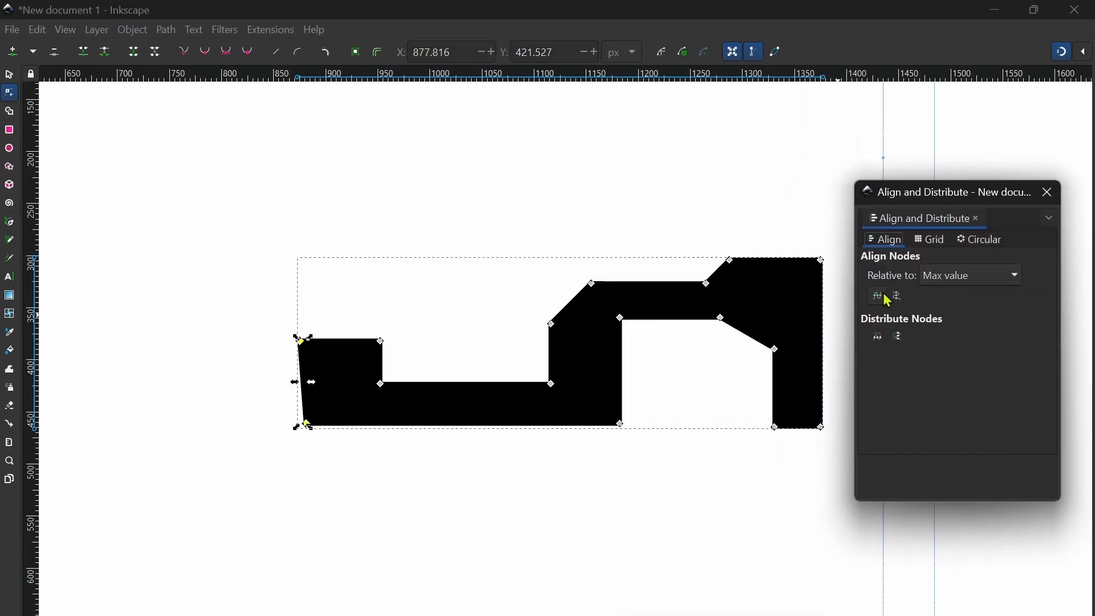
Step: Remove the fill from the stepped outline
left_click(125, 31)
left_click(154, 69)
left_click(885, 366)
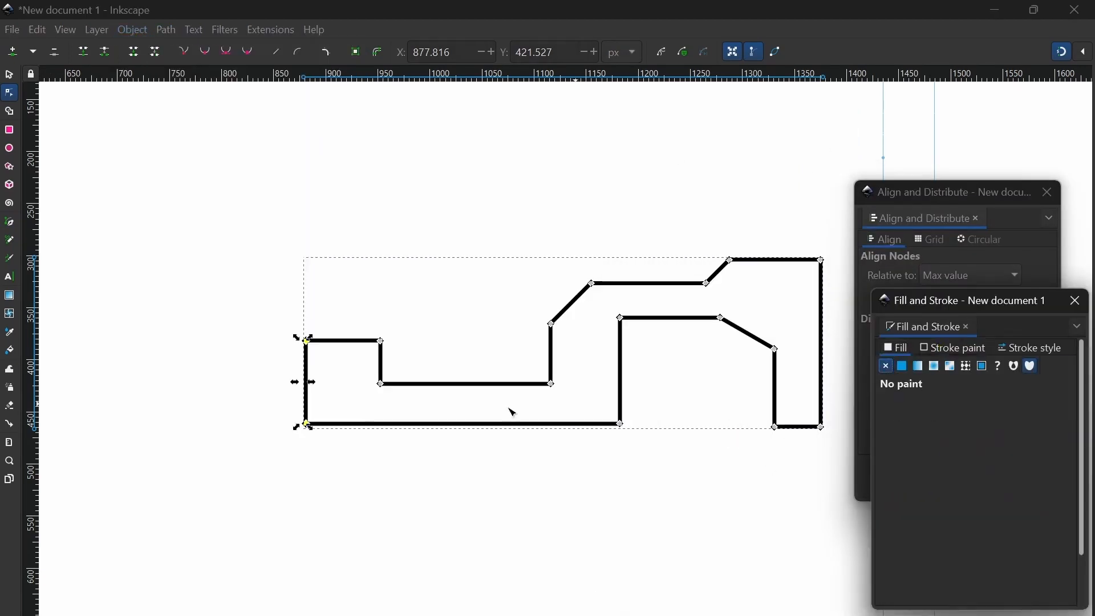
Step: Convert the outline's black stroke to a path
scroll(716, 257, "up", 1)
key("F12")
left_click_drag(635, 266, 699, 226)
left_click(170, 30)
left_click(183, 69)
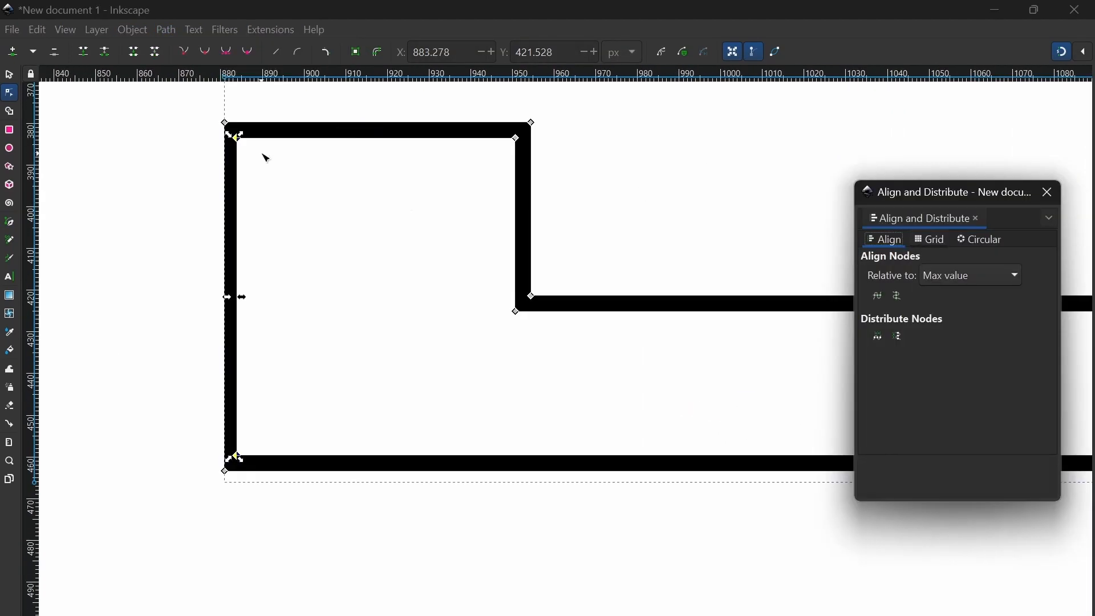
Step: Bevel the frame's upper-left inner corner, and thicken the lower-left one by adding two nodes and shifting the corner 4 px right
double_click(275, 138)
left_click_drag(236, 138, 236, 154)
double_click(236, 403)
double_click(236, 421)
left_click(236, 455, "shift")
key("Right")
key("Right")
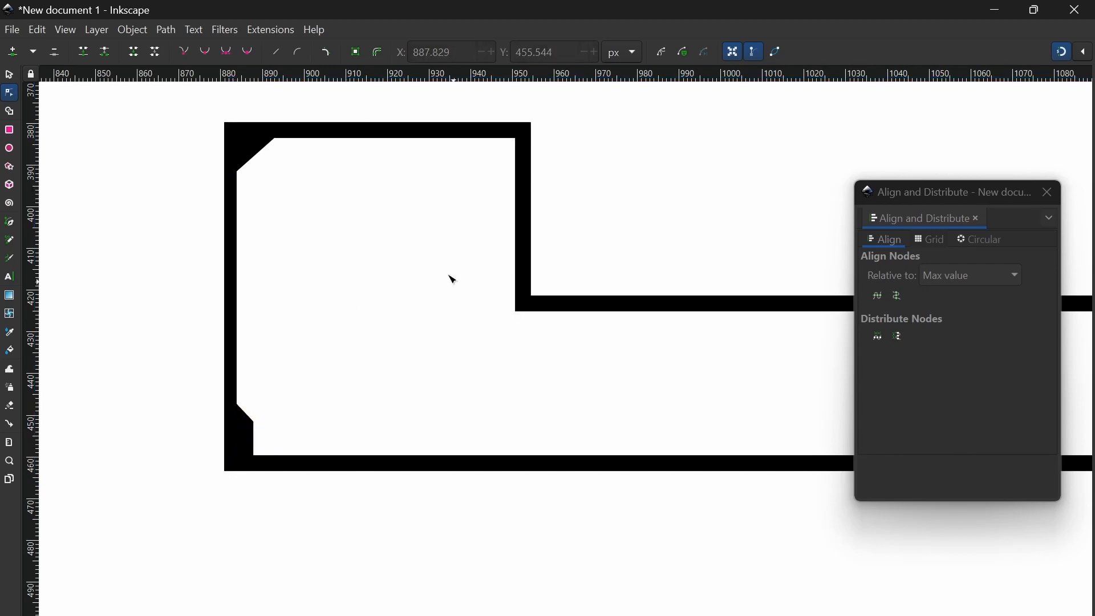
Step: Thin the top bar with two added nodes by raising its inner edge 2 px, and shift the adjoining inner vertical edge 2 px left
double_click(315, 137)
double_click(338, 138)
left_click(515, 137, "shift")
key("Up")
left_click_drag(482, 345, 526, 117)
key("Left")
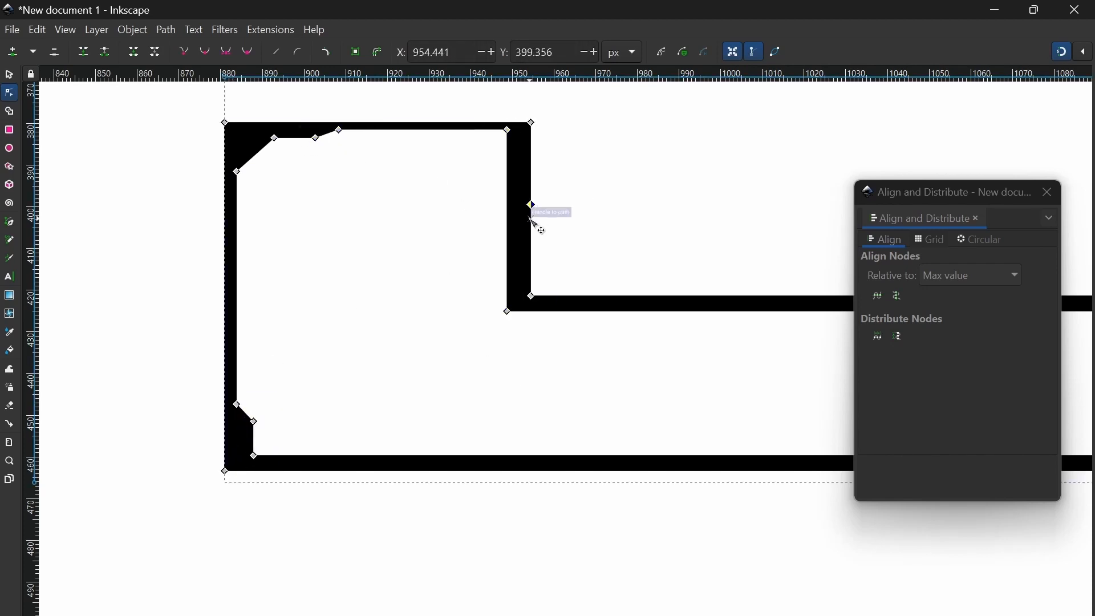
Step: Add a second node on the short vertical bar's outer edge and shift its lower part 5 px right to form a bevelled step
double_click(530, 218)
left_click(530, 295, "shift")
key("Right")
key("Right")
key("Right")
key("Right")
key("Right")
Step: Add two nodes on the inner edge beneath the step and lower its left part 5 px to form a thick, bevelled block
left_click_drag(646, 311, 440, 293)
double_click(437, 293)
double_click(457, 293)
left_click(433, 293)
key("Down")
key("Down")
key("Down")
key("Down")
key("Down")
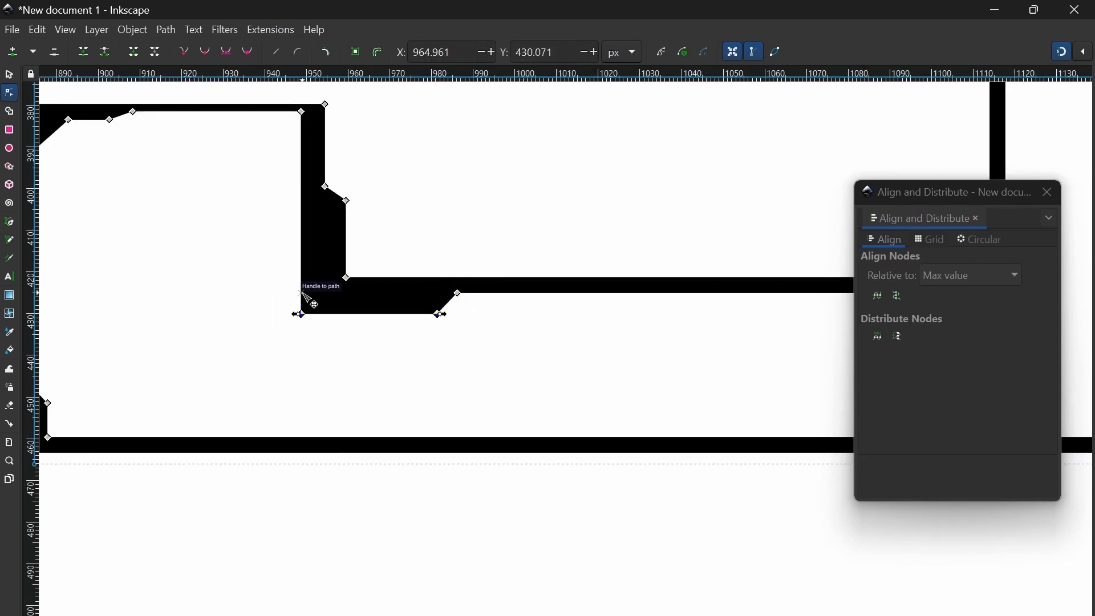
Step: Add a node above the thick block's lower-left corner and shift that corner 4 px left to slant the side
double_click(301, 293)
left_click_drag(272, 302, 338, 368)
key("Left")
key("Left")
key("Left")
key("Left")
Step: Add nodes beside the horizontal bar's right-hand corner and shift that corner 4 px right to make a bevelled bulge
left_click_drag(815, 291, 576, 315)
double_click(697, 316)
double_click(765, 248)
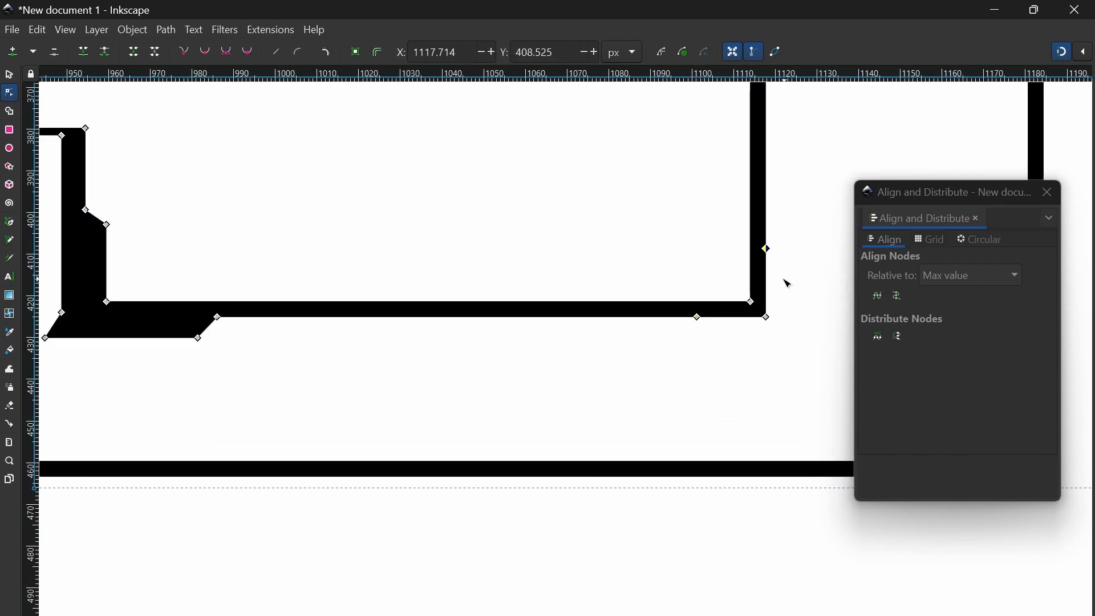
left_click_drag(758, 340, 757, 341)
key("Right")
key("Right")
key("Right")
key("Right")
Step: Add another node on the horizontal bar's lower edge and lower the middle stretch 5 px, leaving a bevel before the right-hand corner
double_click(663, 316)
left_click_drag(156, 369, 674, 294)
left_click_drag(696, 289, 757, 299)
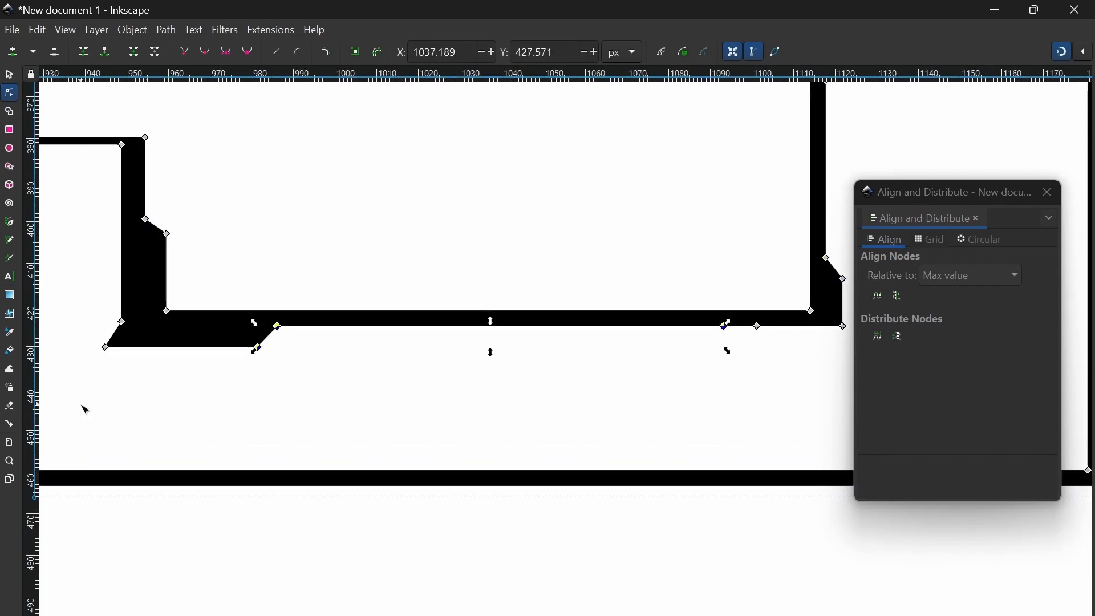
key("Down")
key("Down")
key("Down")
key("Down")
key("Down")
Step: Add two nodes on the diagonal bar's inner edge and shift the lower part 17 px right to form a solid corner block
left_click_drag(84, 408, 612, 342)
left_click(765, 301)
left_click_drag(786, 186, 503, 385)
double_click(458, 245)
double_click(490, 212)
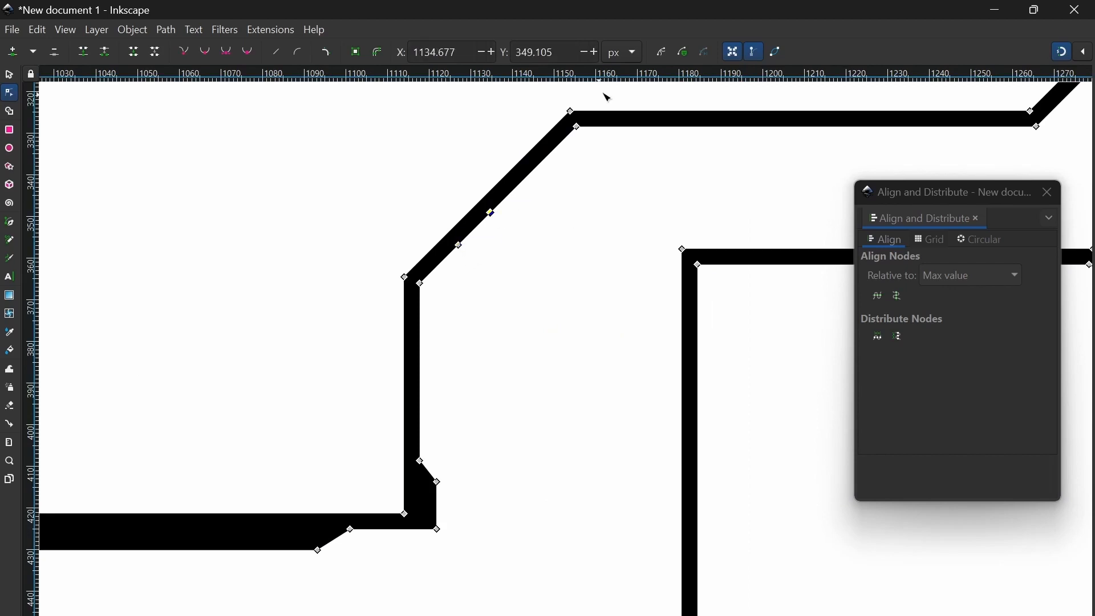
key("Right")
key("Right")
key("Right")
key("Right")
key("Right")
key("Right")
key("Right")
key("Right")
key("Right")
key("Right")
key("Right")
key("Right")
key("Right")
key("Right")
key("Right")
key("Right")
key("Right")
Step: Add two nodes on the diagonal's corner block and shift its vertical side 10 px right and 1 px down, giving it bevelled corners
double_click(490, 242)
double_click(509, 193)
left_click(490, 227)
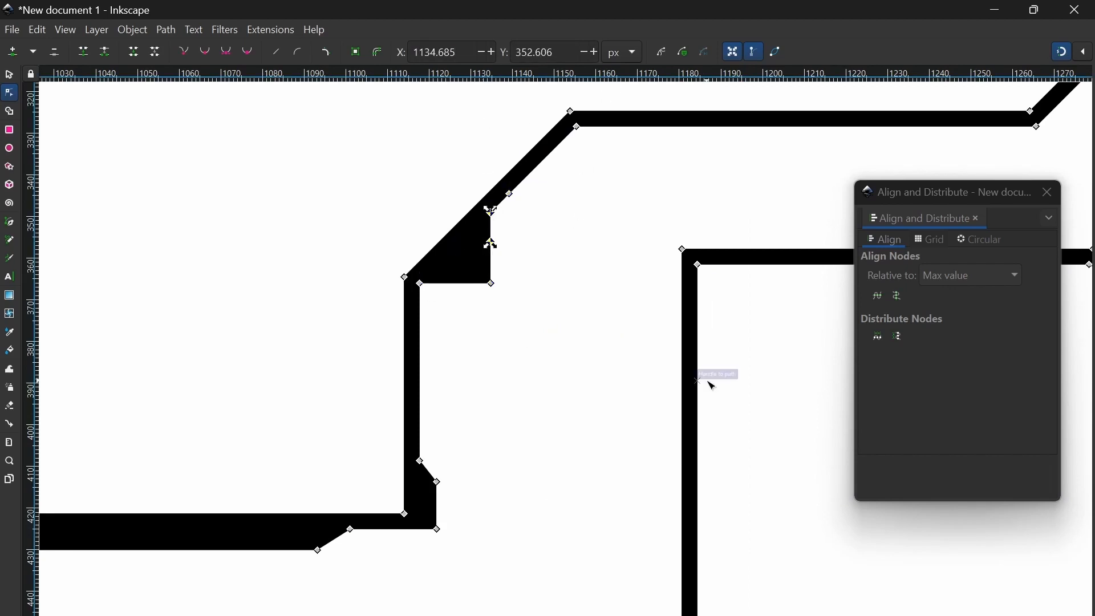
key("Right")
key("Right")
key("Right")
key("Right")
key("Right")
key("Right")
key("Right")
key("Right")
double_click(628, 185)
left_click(523, 227)
key("Right")
key("Right")
key("Down")
double_click(530, 294)
left_click_drag(774, 266, 486, 349)
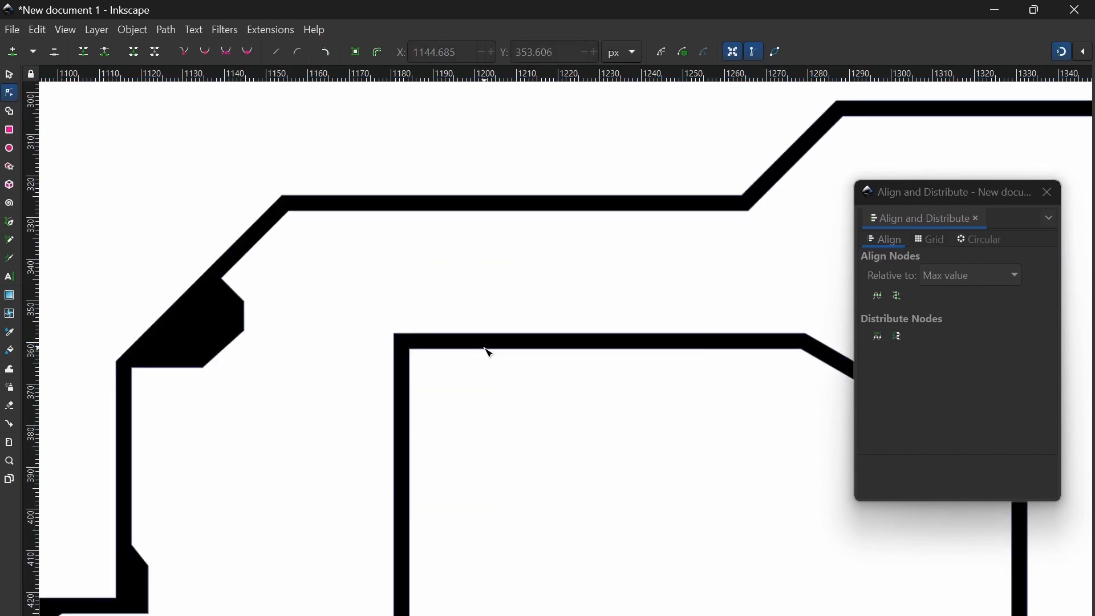
Step: Add a node on the arch's inner top edge and lower its inner left-hand corner 17 px to form a solid diagonal corner
double_click(484, 349)
left_click(409, 348)
key("Down")
key("Down")
key("Down")
key("Down")
key("Down")
key("Down")
key("Down")
key("Down")
key("Down")
key("Down")
key("Down")
key("Down")
key("Down")
key("Down")
key("Down")
key("Down")
key("Down")
Step: Add a node on the arch's outer top edge and lower the outer left-hand corner about 6 px to bevel it
double_click(419, 334)
left_click_drag(394, 334, 394, 358)
double_click(246, 303)
Step: Add two nodes on the upper horizontal bar's lower edge and form a bevelled block about 11 px deep below its right-hand end
double_click(606, 210)
double_click(624, 211)
left_click_drag(624, 210, 479, 272)
left_click(603, 272)
left_click(698, 178, "shift")
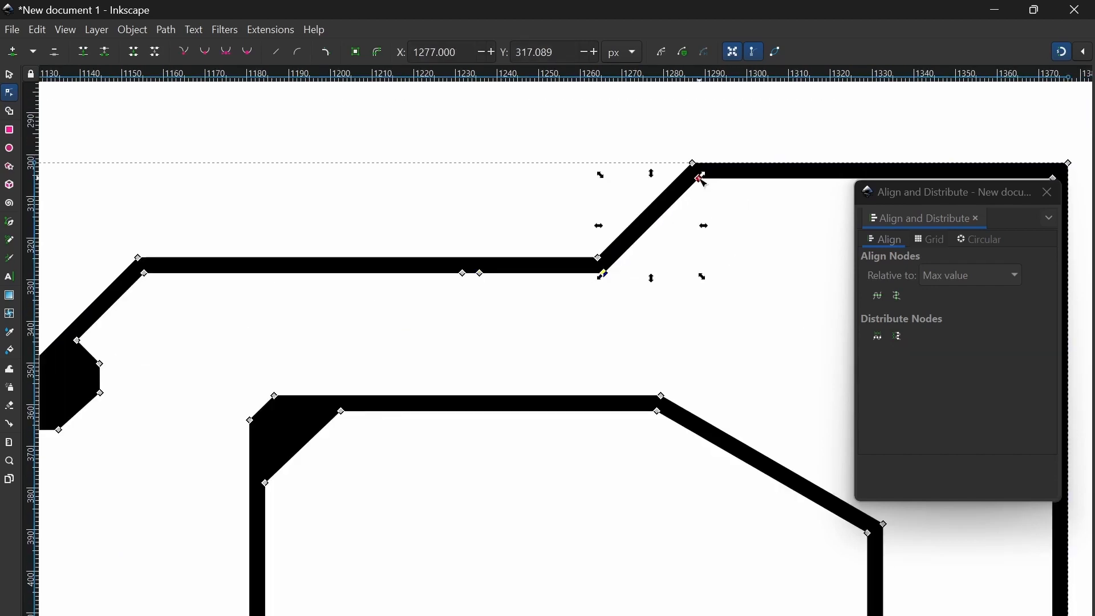
left_click_drag(599, 276, 479, 318)
left_click_drag(462, 272, 431, 272)
double_click(352, 327)
Step: Thicken the frame's right-hand leg by moving its inner vertical edge about 14 px left and raising its inner bottom edge 5 px
scroll(352, 327, "down", 2)
left_click(650, 247)
left_click_drag(650, 225, 584, 583)
key("Left")
key("Left")
key("Left")
key("Left")
key("Left")
key("Left")
key("Left")
key("Up")
key("Up")
key("Up")
key("Up")
key("Up")
Step: Add two nodes on the right-hand leg's inner vertical edge and shift the lower part 6 px right, leaving a slanted transition
double_click(671, 369)
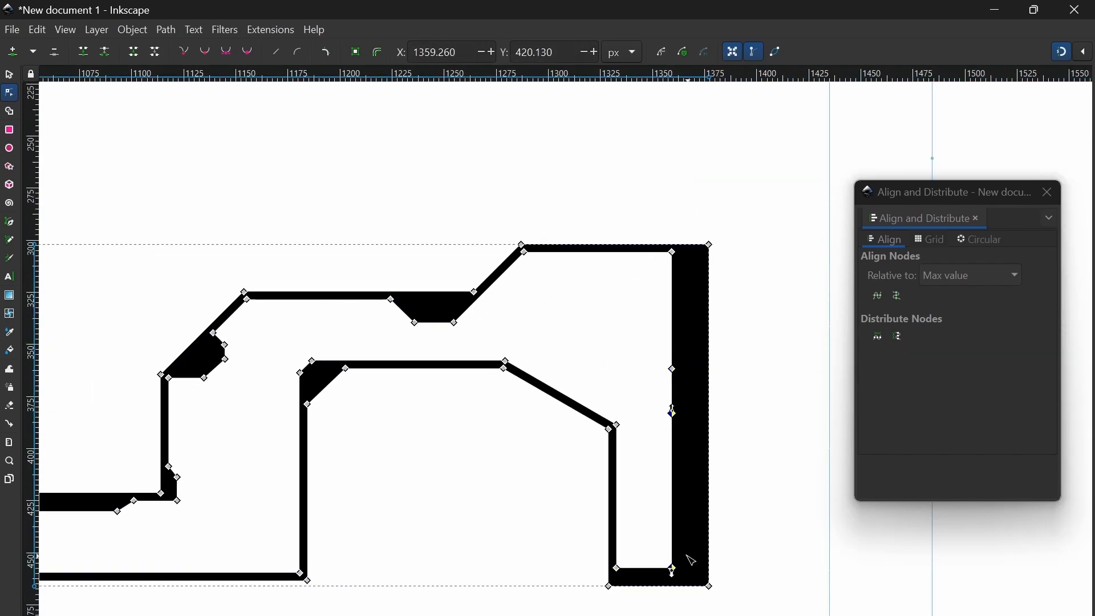
key("Right")
key("Right")
key("Right")
key("Right")
key("Right")
key("Right")
Step: Raise the arch's upper edge and right-hand diagonal 5 px, and shift the left-hand bevel's top node about 6 px right
left_click_drag(298, 347, 513, 372)
left_click_drag(646, 397, 613, 445, "shift")
key("Up")
key("Up")
key("Up")
key("Up")
key("Up")
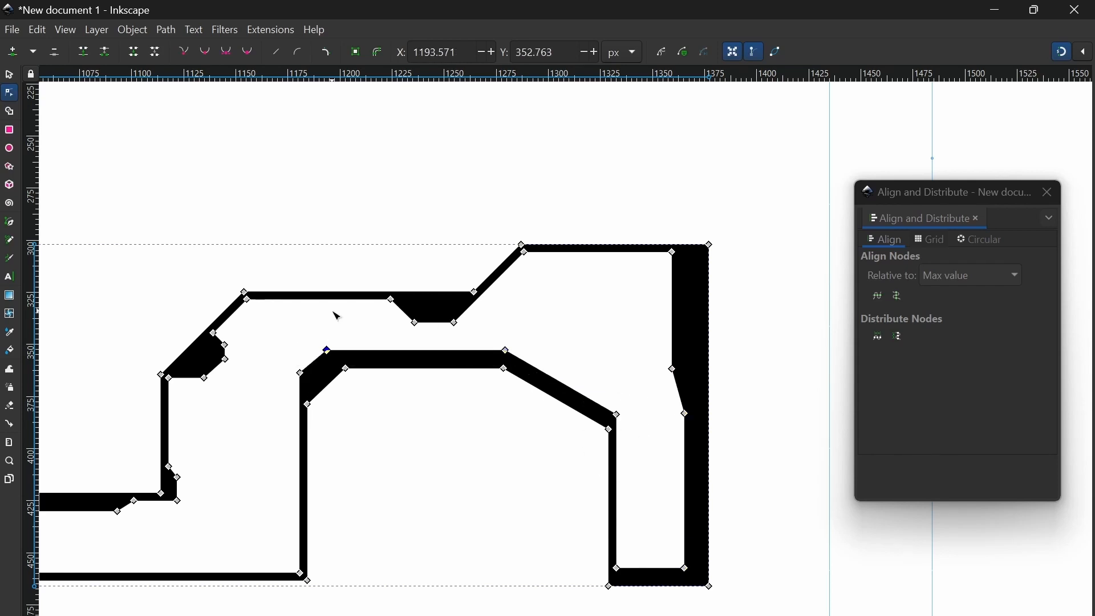
left_click(392, 505)
Step: Add two nodes on the outer left edge of the right-hand leg and shift its foot about 6 px left with a bevel
double_click(608, 518)
double_click(609, 502)
left_click_drag(618, 511, 576, 614)
key("Left")
key("Left")
key("Left")
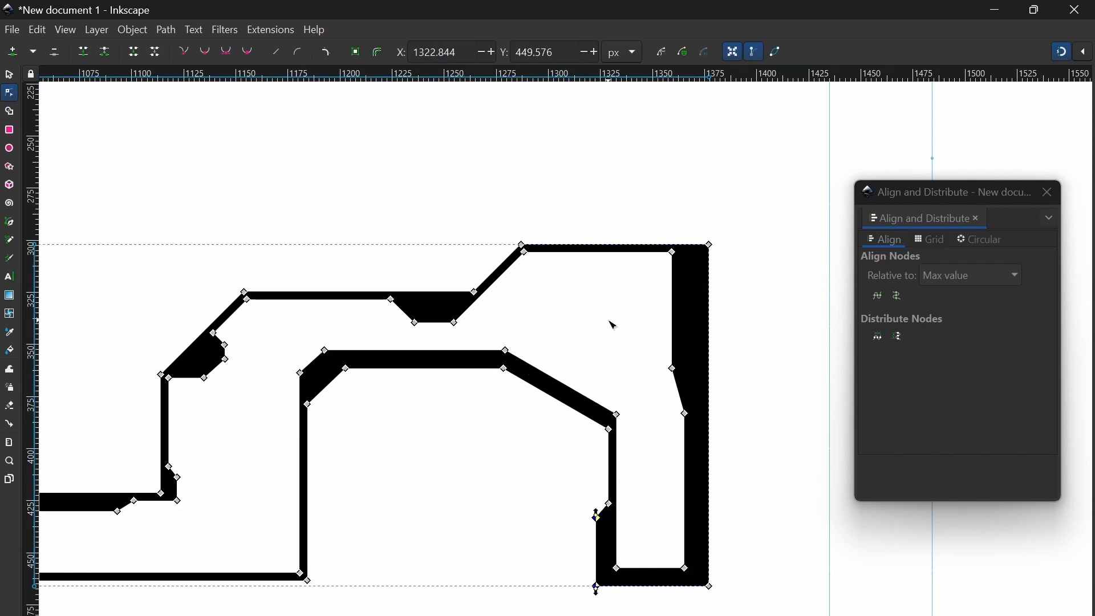
Step: Extend the solid block below the upper horizontal bar about 45 px to the left by moving its left bevel nodes
double_click(609, 324)
left_click(433, 313)
left_click_drag(334, 333, 512, 253)
left_click_drag(556, 210, 602, 251)
left_click_drag(568, 219, 473, 219)
Step: Add two nodes on the bottom bar's outer edge near its left end and lower the outer left stretch 7 px with a bevel
left_click_drag(354, 406, 583, 353)
left_click(220, 445)
double_click(220, 447)
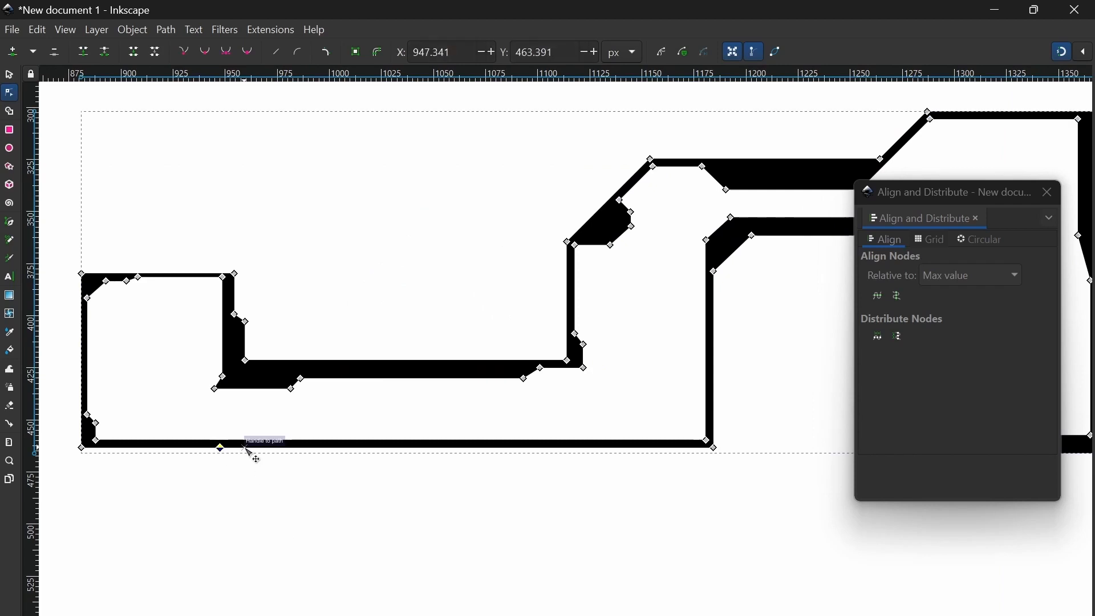
double_click(244, 447)
key("Down")
key("Down")
key("Down")
Step: Add two more nodes farther right on the bottom bar's outer edge and lower the whole stretch left of them 5 px
left_click_drag(236, 441, 391, 437)
double_click(384, 447)
double_click(405, 447)
key("Down")
key("Down")
key("Down")
key("Down")
key("Down")
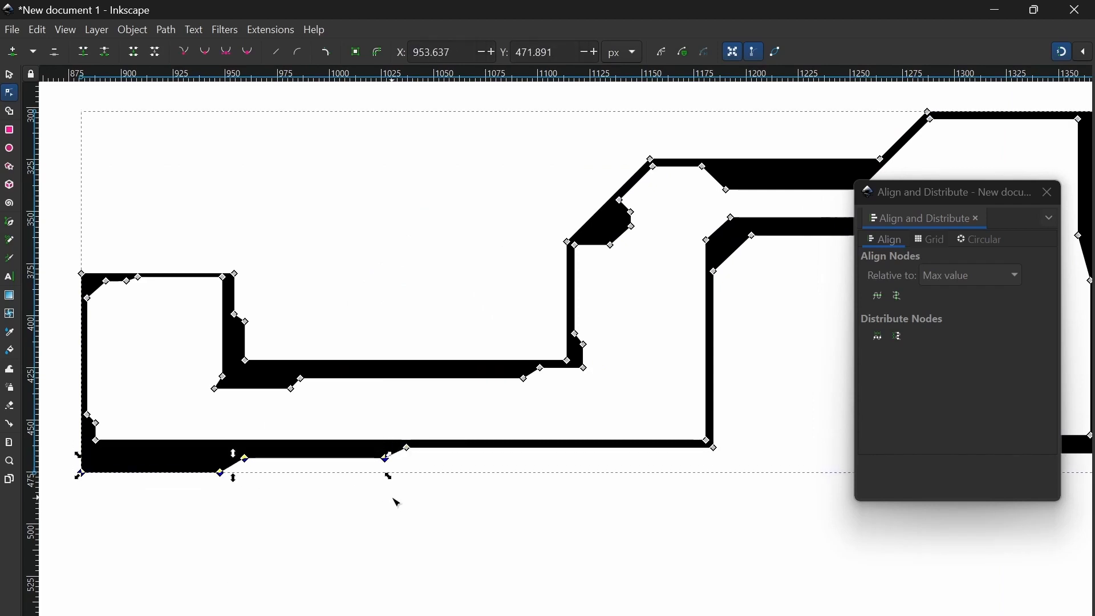
Step: Move the four bevel nodes on the bottom bar's outer edge 120 px right to lengthen the thick stretches
left_click_drag(441, 492, 194, 411)
key("shift+Right")
key("shift+Right")
key("shift+Right")
key("shift+Right")
key("shift+Right")
key("shift+Right")
key("shift+Right")
key("shift+Right")
key("shift+Right")
key("shift+Right")
key("shift+Right")
key("shift+Right")
double_click(763, 519)
Step: Add a node at the bottom of the right-hand leg and raise its outer right corner about 9 px to make a bevel
scroll(355, 241, "down", 1)
left_click_drag(949, 192, 1049, 197)
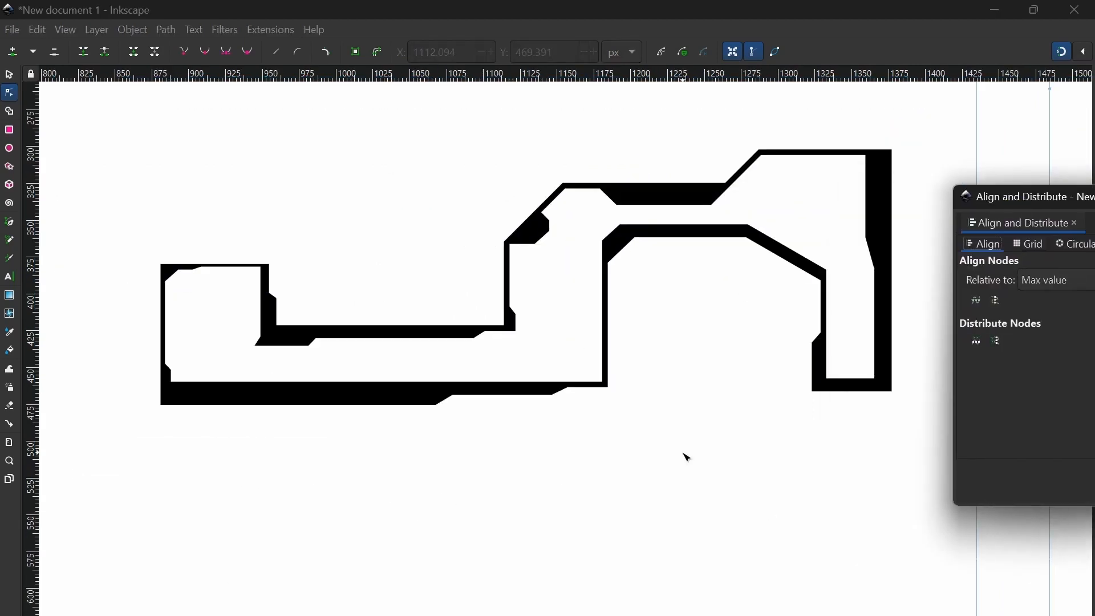
left_click_drag(684, 454, 641, 509)
left_click(835, 447)
key("Up")
key("Up")
left_click(882, 528)
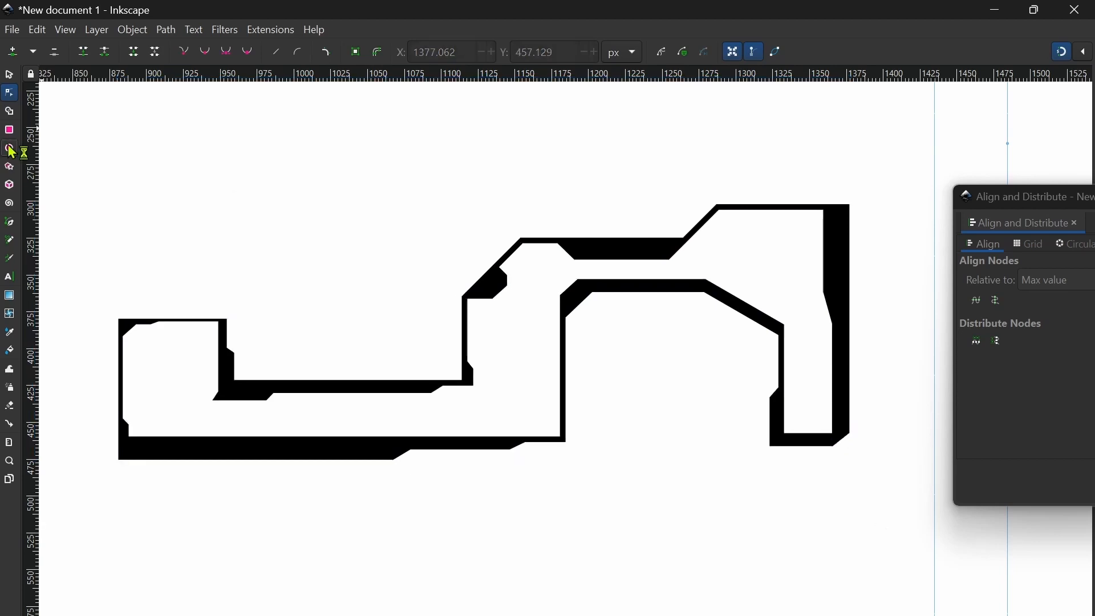
Step: Create a circle about 12.5 px in diameter inside the frame's left-hand block and give it a flat black fill without a stroke
left_click(10, 149)
left_click_drag(151, 324, 168, 343)
left_click(132, 30)
left_click(154, 64)
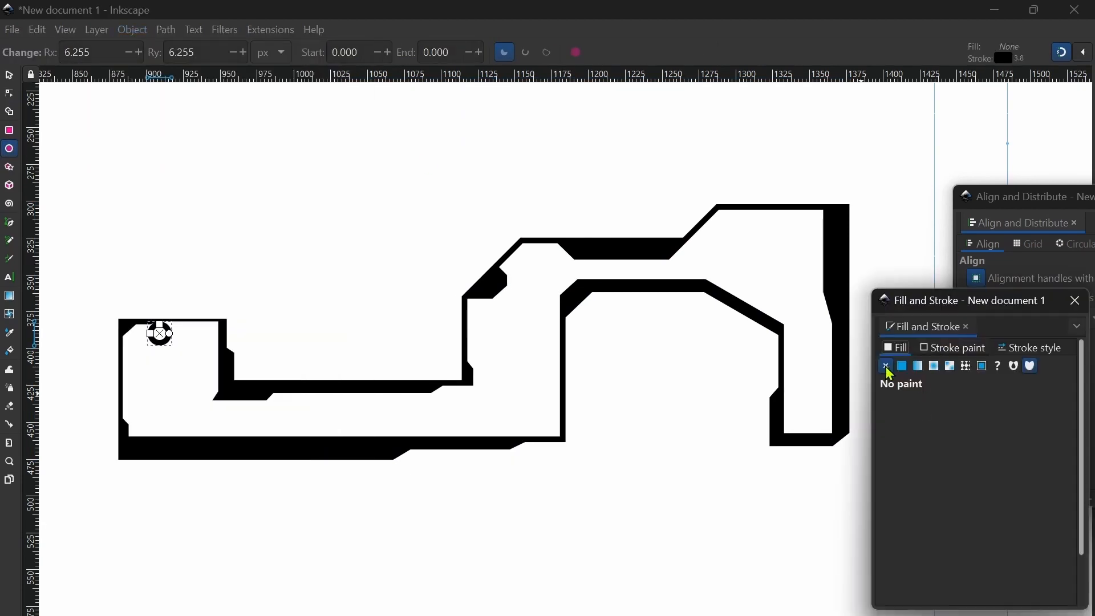
Step: Copy the circle into a column of two 12.5 px and two 9.4 px circles, plus a 9.4 px pair beside the right-hand leg
left_click(10, 73)
key("space")
key("space")
key("space")
left_click_drag(162, 336, 163, 430)
left_click(181, 389)
mouse_move(180, 389)
left_mouse_down()
mouse_move(181, 418)
mouse_move(143, 442)
left_mouse_up()
left_click_drag(173, 392, 170, 401)
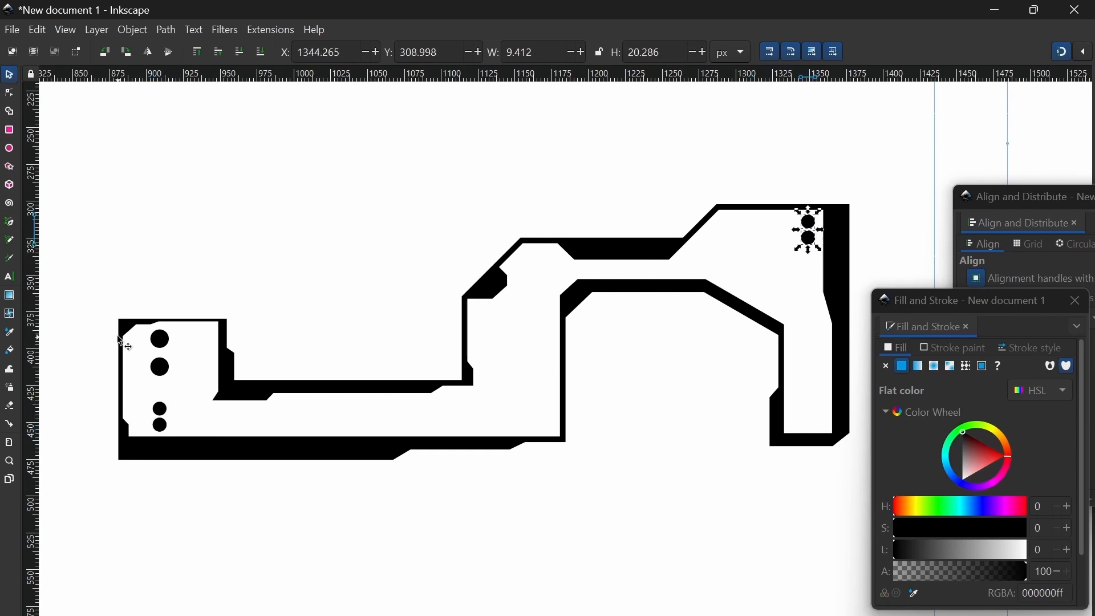
Step: Shift the column of four circles about 16 px left, close to the frame's left edge
left_click_drag(194, 308, 122, 460)
key("Left")
key("Left")
key("Left")
key("Left")
key("Left")
key("Left")
key("Left")
key("Left")
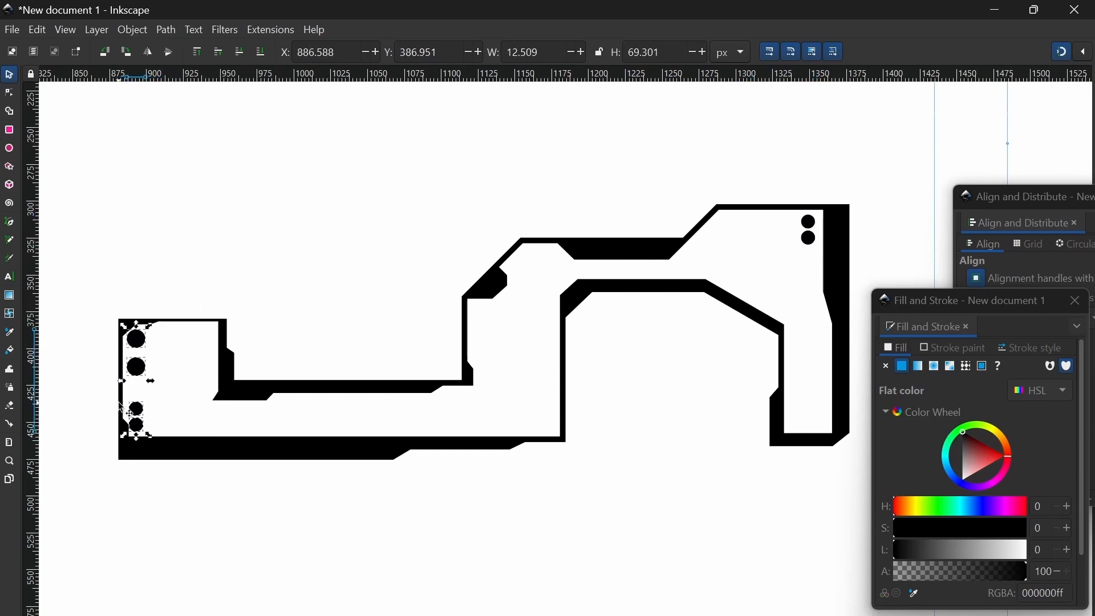
Step: Duplicate the four circles and arrange the copy as a row about 48 px long on the upper bar's solid block, with snapping off
key("ctrl+d")
left_click_drag(142, 338, 959, 135)
left_click(604, 194)
left_click(1061, 51)
left_click(653, 223)
key("ctrl+z")
left_click_drag(654, 223, 631, 248)
Step: Union the row of circles and subtract it from the frame with Difference to cut round holes in the upper block
left_click(166, 30)
left_click(193, 105)
left_click(570, 250, "shift")
left_click(165, 30)
left_click(193, 124)
Step: Move the leftmost hole in the upper block 3 px left and shrink the right-hand pair of holes to about 5 px in diameter
scroll(588, 248, "up", 4)
left_click(9, 92)
left_click(542, 217)
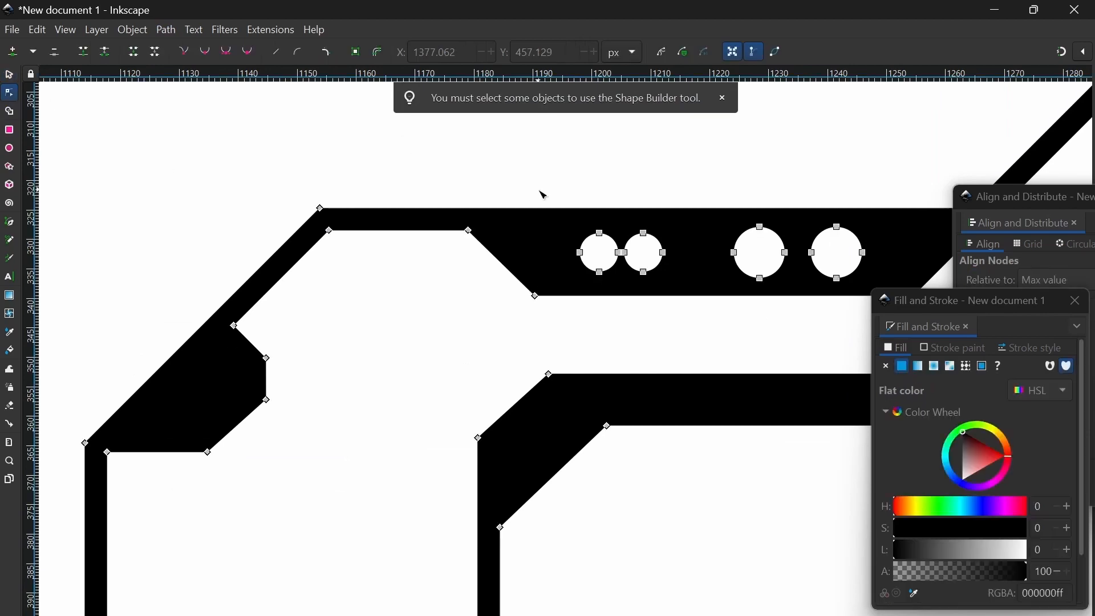
left_click_drag(542, 196, 623, 298)
key("Left")
key("Left")
key("Left")
left_click(623, 298)
left_click(563, 243)
left_click_drag(512, 190, 615, 236)
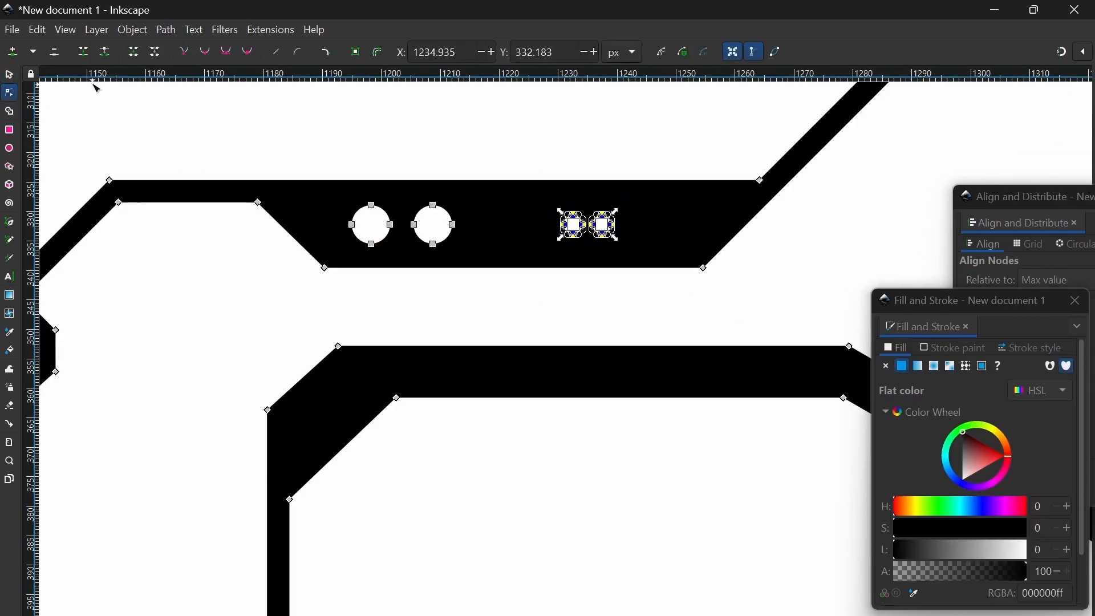
Step: Duplicate the small circle pair, rotate it 90°, enlarge it to about 39.5 × 18.3 px and place it over the bottom bar's left end
left_click(9, 75)
scroll(581, 142, "down", 6)
scroll(385, 174, "up", 4)
left_click(377, 417)
left_click_drag(210, 371, 462, 417)
key("ctrl+d")
key("ctrl+]")
left_click_drag(428, 430, 315, 424)
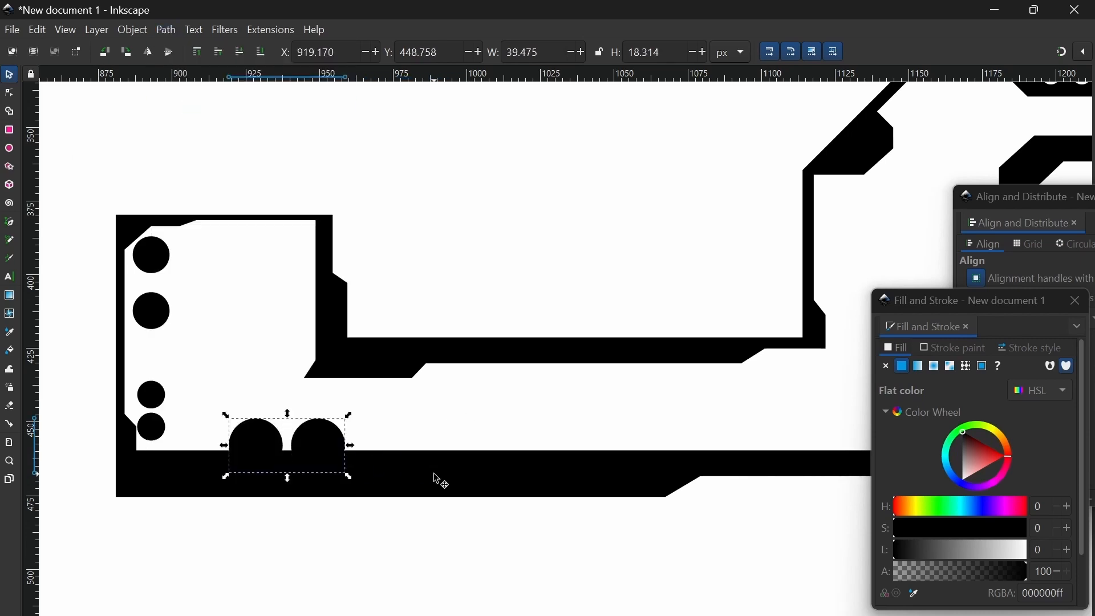
Step: Subtract the enlarged circle pair from the frame with Difference to cut two semicircular notches in the bottom bar
left_click(408, 473, "shift")
left_click(124, 29)
scroll(213, 346, "down", 2)
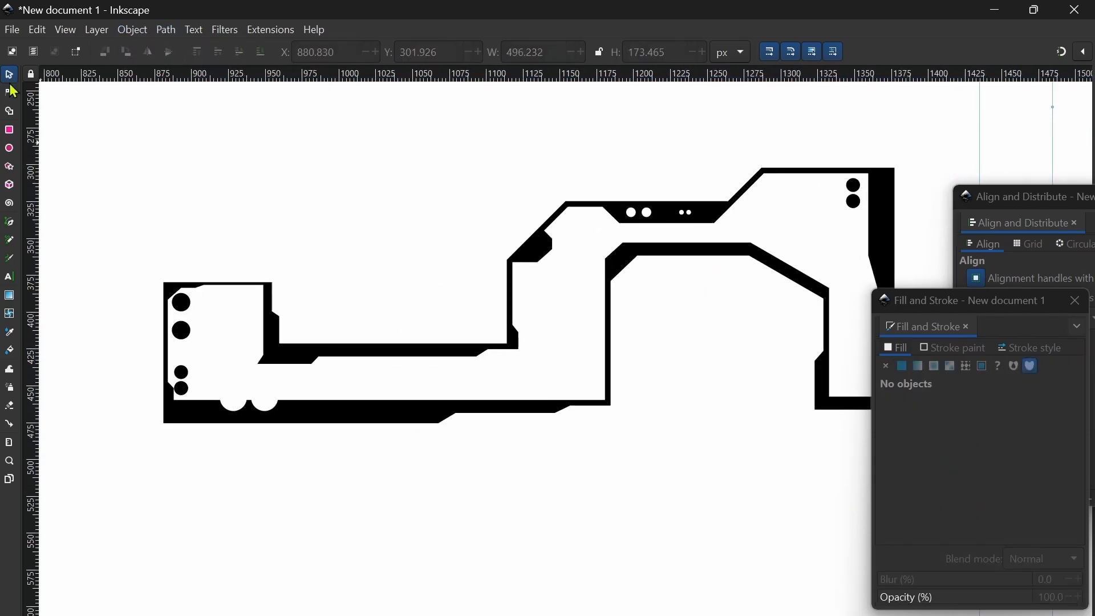
Step: Select the nodes of the two semicircular notches and shift them right along the bottom bar to its narrower section
left_click(9, 93)
left_click(214, 414)
key("shift+Right")
key("shift+Right")
key("shift+Right")
key("shift+Right")
key("shift+Right")
key("shift+Right")
key("shift+Right")
key("shift+Right")
key("shift+Right")
key("shift+Right")
left_click_drag(211, 428, 254, 345)
scroll(479, 438, "up", 3)
key("Right")
key("Right")
key("Right")
key("Right")
key("Right")
key("Right")
key("Right")
key("Right")
key("Right")
key("Right")
key("Right")
key("Right")
key("Right")
key("shift+Right")
key("shift+Right")
key("shift+Right")
key("shift+Right")
key("shift+Right")
key("shift+Right")
key("shift+Right")
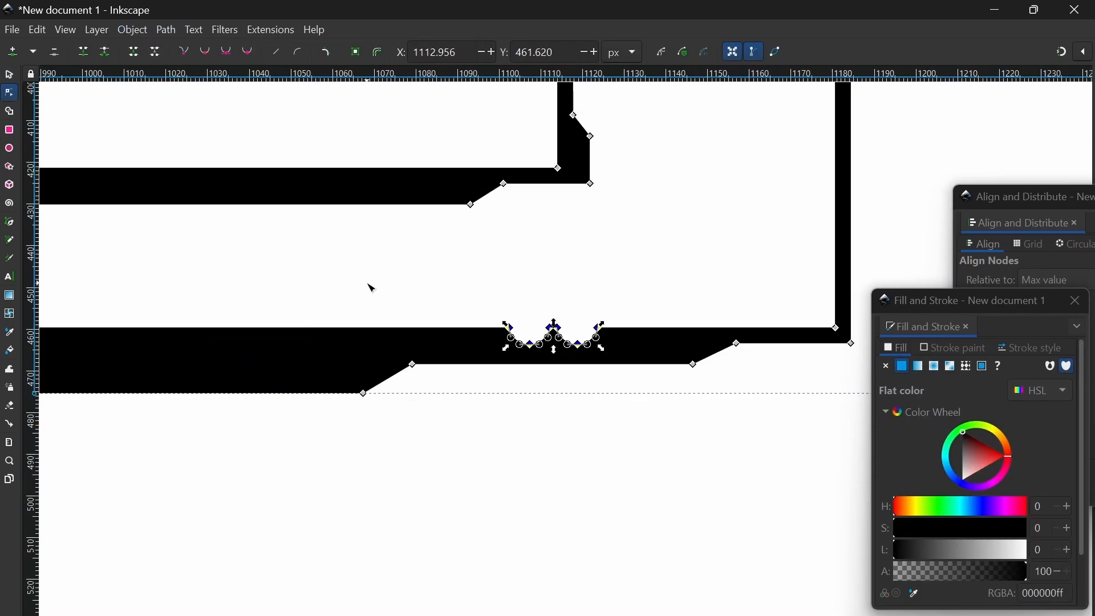
key("Escape")
key("Escape")
scroll(541, 350, "down", 4)
Step: Close the Fill and Stroke dialog and move the Align and Distribute dialog aside
left_click_drag(442, 401, 416, 470)
left_click(1074, 300)
left_click_drag(1056, 197, 974, 203)
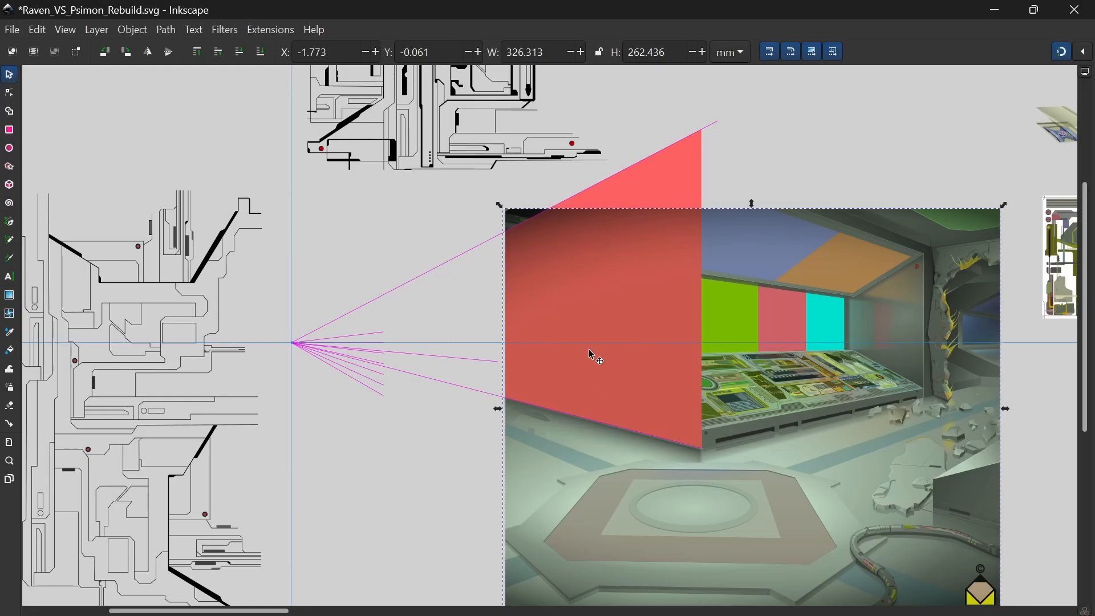
Step: In Raven_VS_Psimon_Rebuild.svg, select the black panel line art with the red quadrilateral and project it using the Perspective extension
scroll(514, 337, "up", 5)
left_click_drag(453, 352, 440, 338)
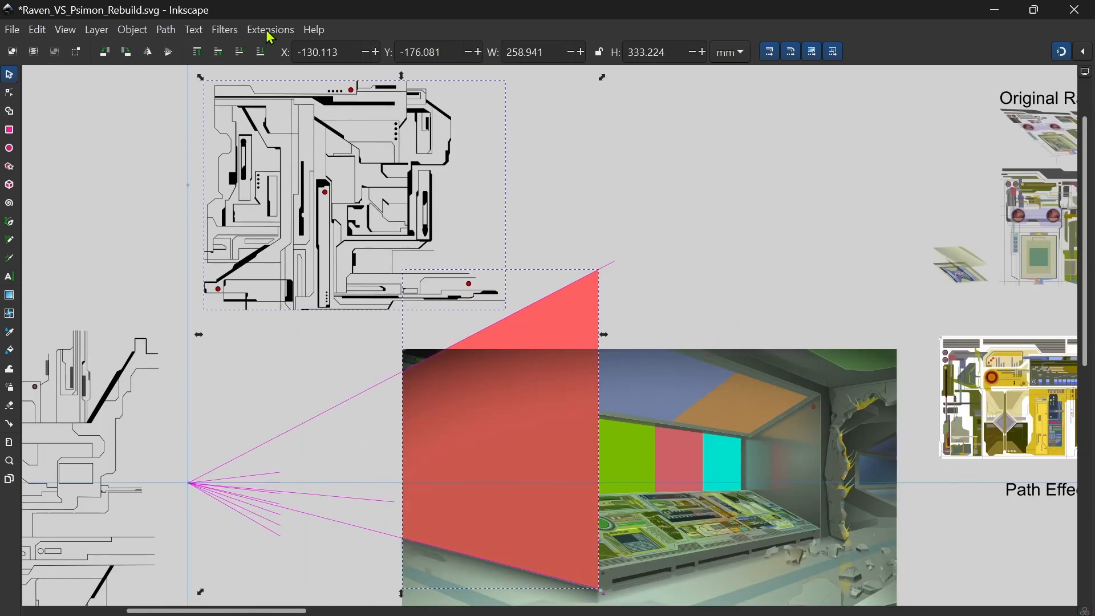
left_click(272, 30)
mouse_move(353, 237)
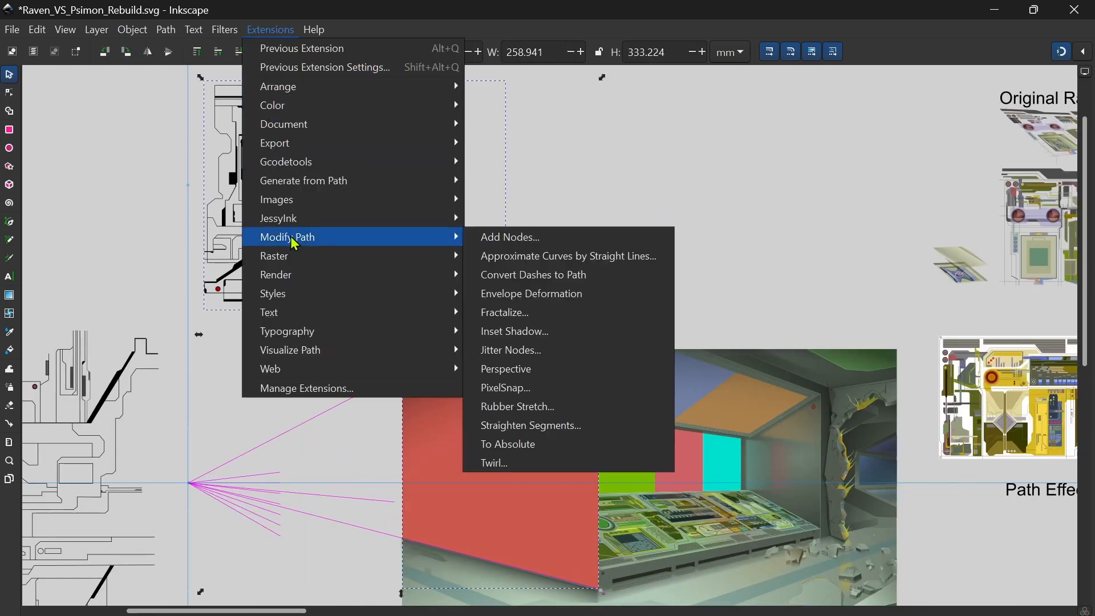
left_click(516, 369)
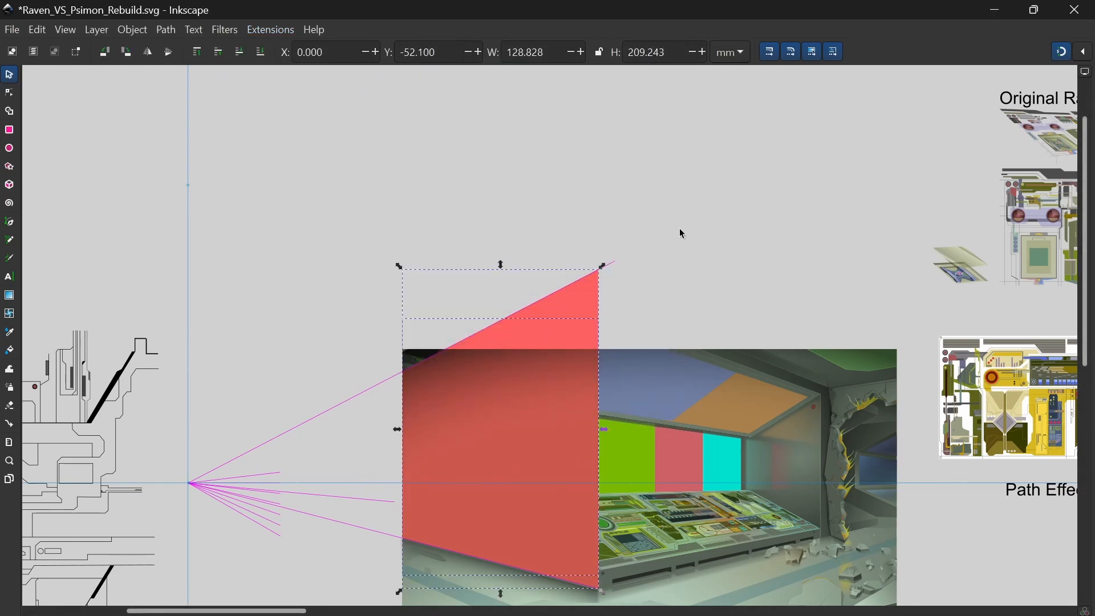
Step: Delete the red quadrilateral covering the projected line art
left_click_drag(691, 239, 719, 145)
left_click(591, 213)
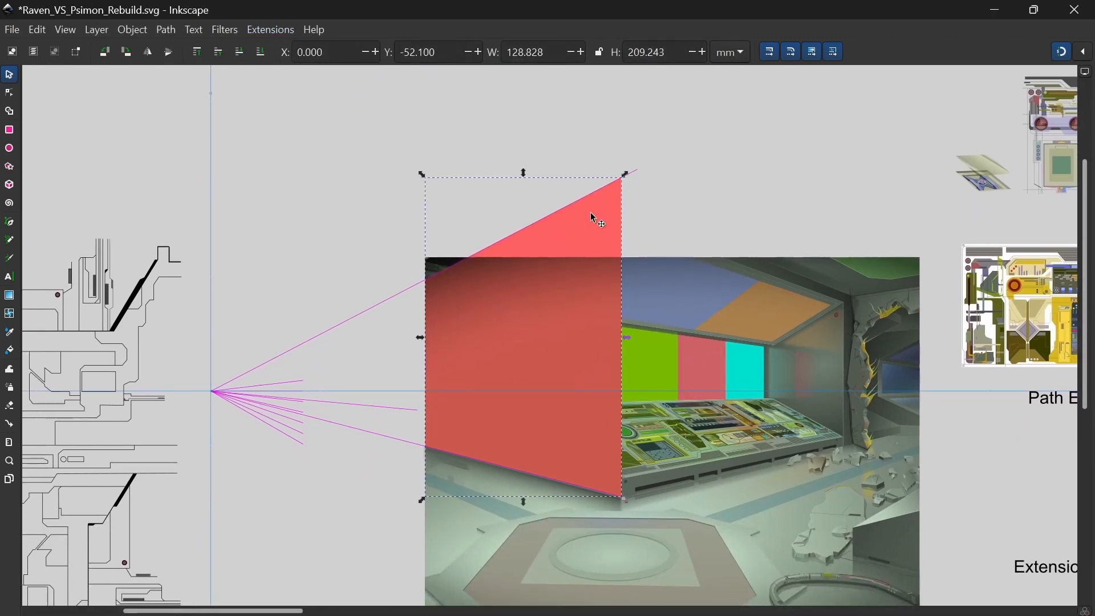
key("Delete")
Step: Cut the projected line art and paste it in place directly above the room's dark left wall shape
scroll(502, 254, "up", 4, "ctrl")
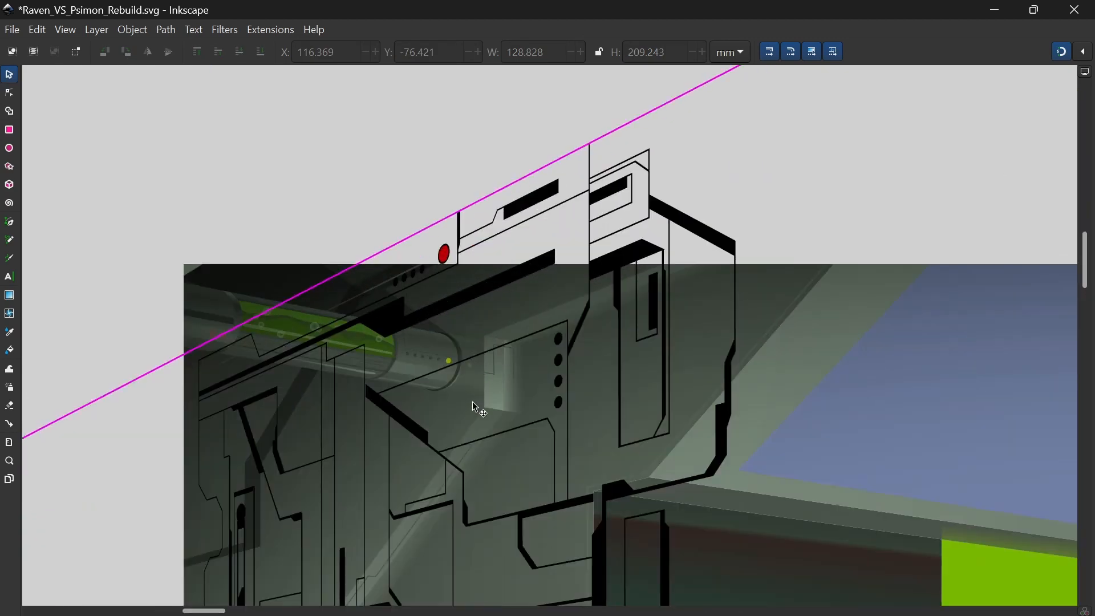
left_click_drag(472, 402, 623, 157)
left_click_drag(603, 471, 442, 237)
scroll(452, 234, "down", 2, "ctrl")
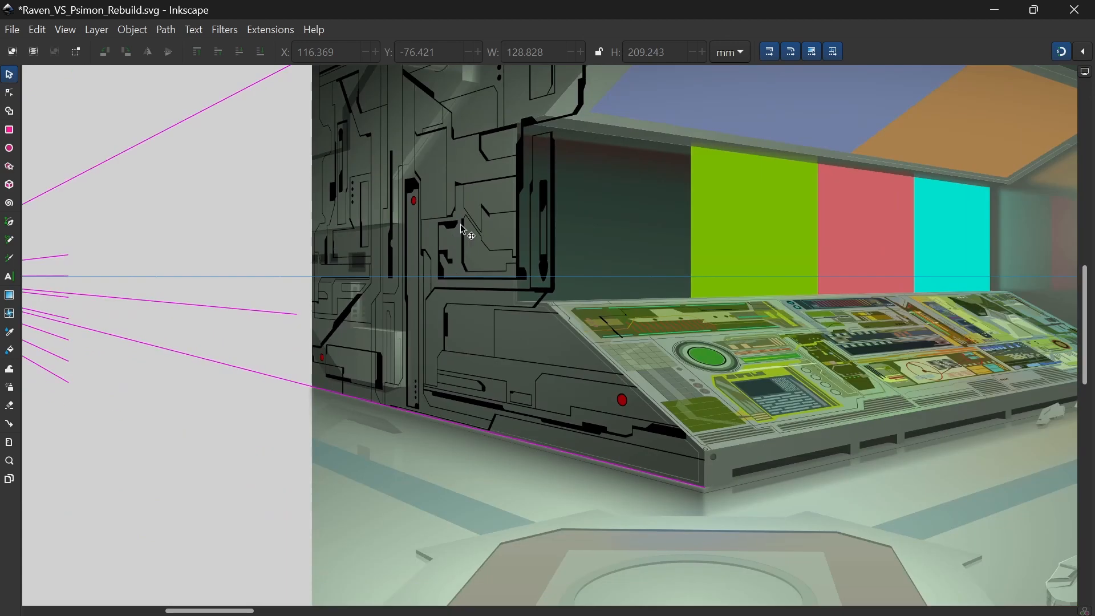
left_click_drag(474, 177, 434, 324)
left_click(510, 183)
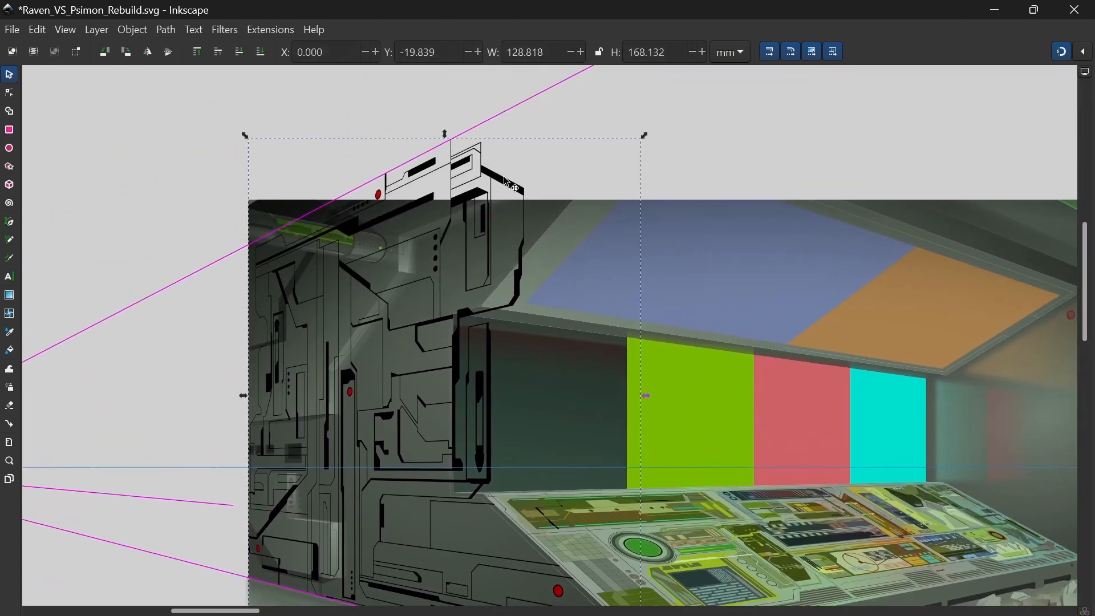
right_click(508, 183)
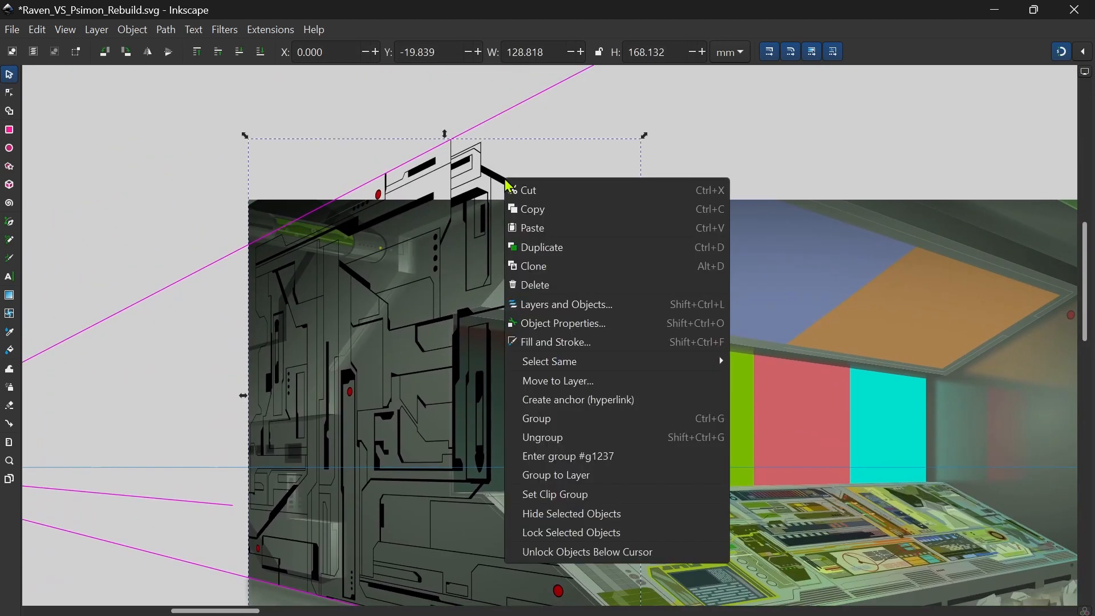
left_click(549, 190)
left_click(461, 255)
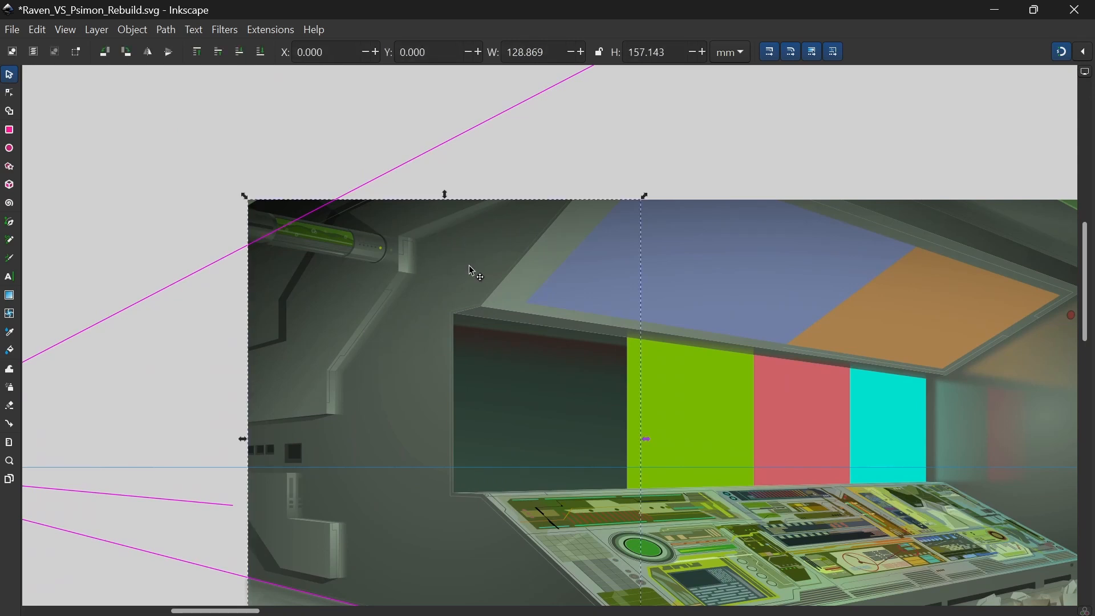
key("ctrl+alt+v")
scroll(472, 271, "down", 3)
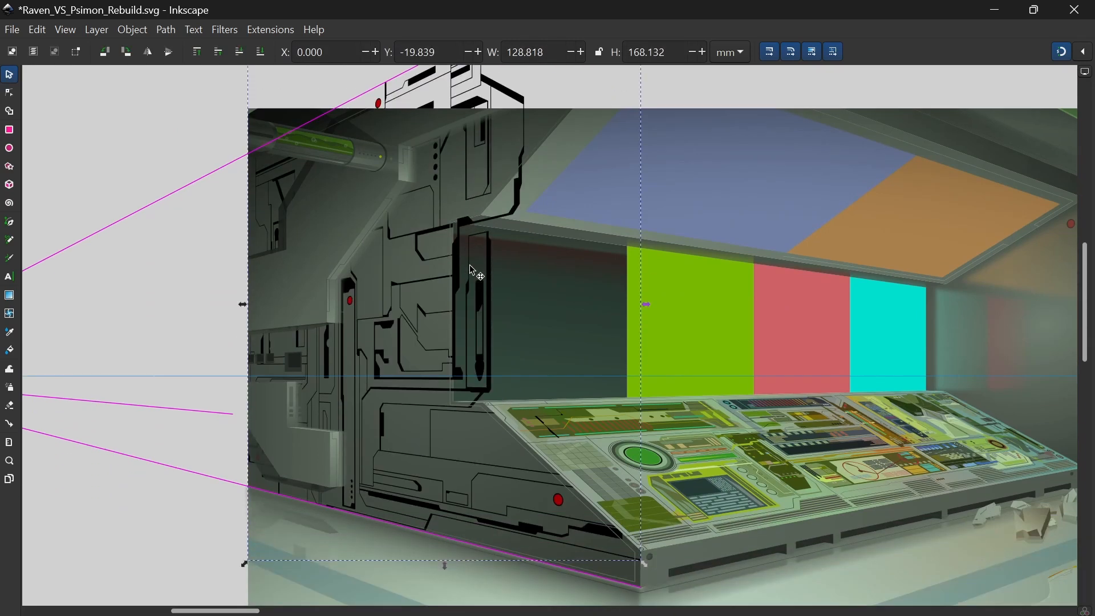
key("Escape")
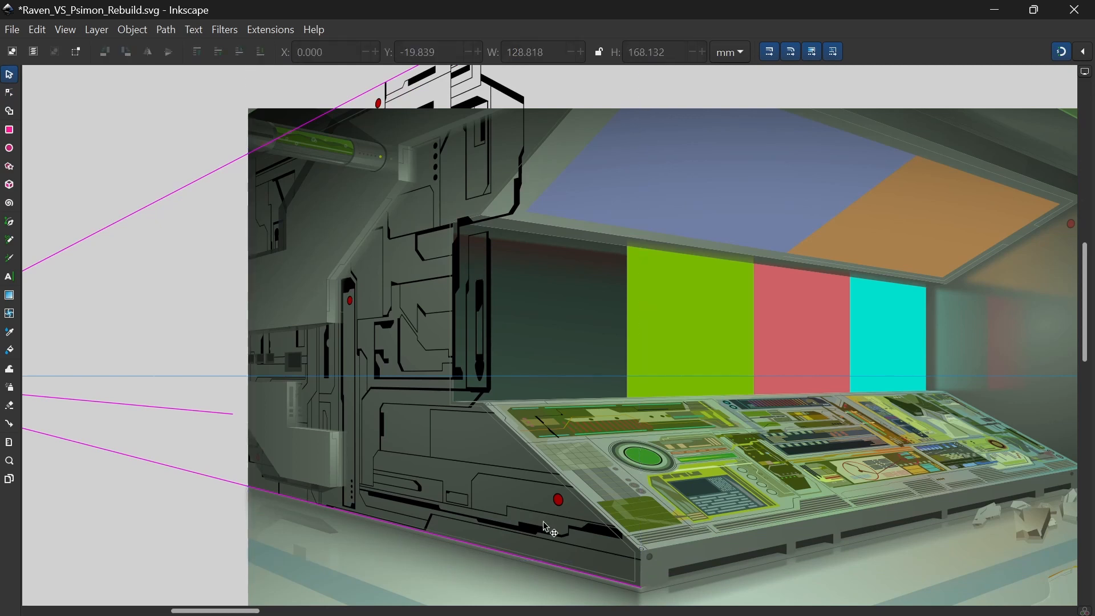
Step: Examine how the projected line art fits the left wall, the console's side and the window edge
scroll(543, 521, "up", 2)
scroll(543, 521, "up", 2)
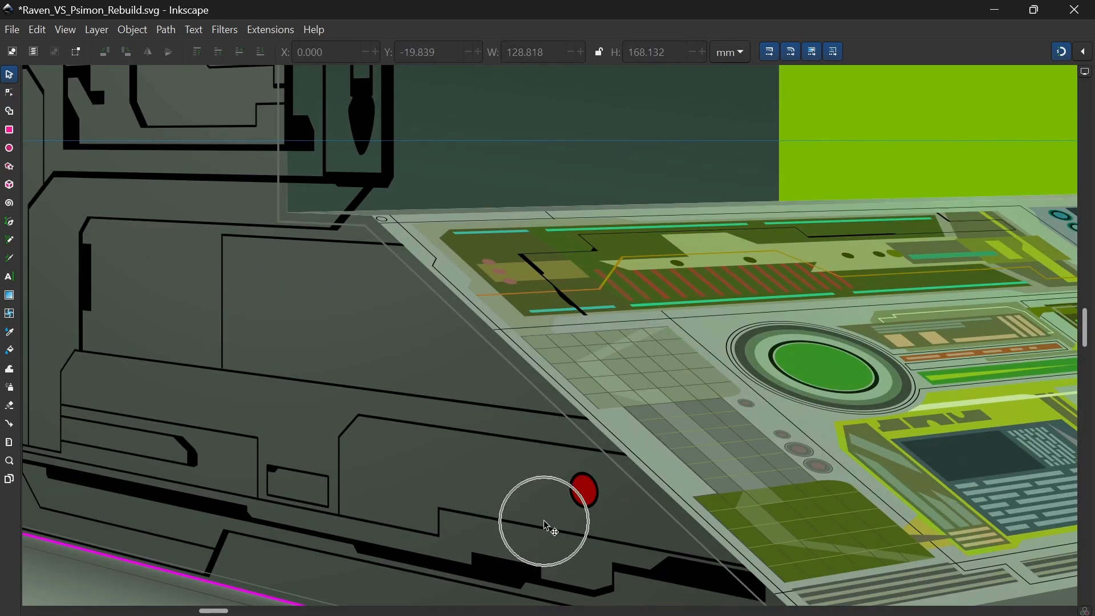
mouse_move(543, 520)
left_mouse_down()
mouse_move(590, 347)
mouse_move(984, 514)
left_mouse_up()
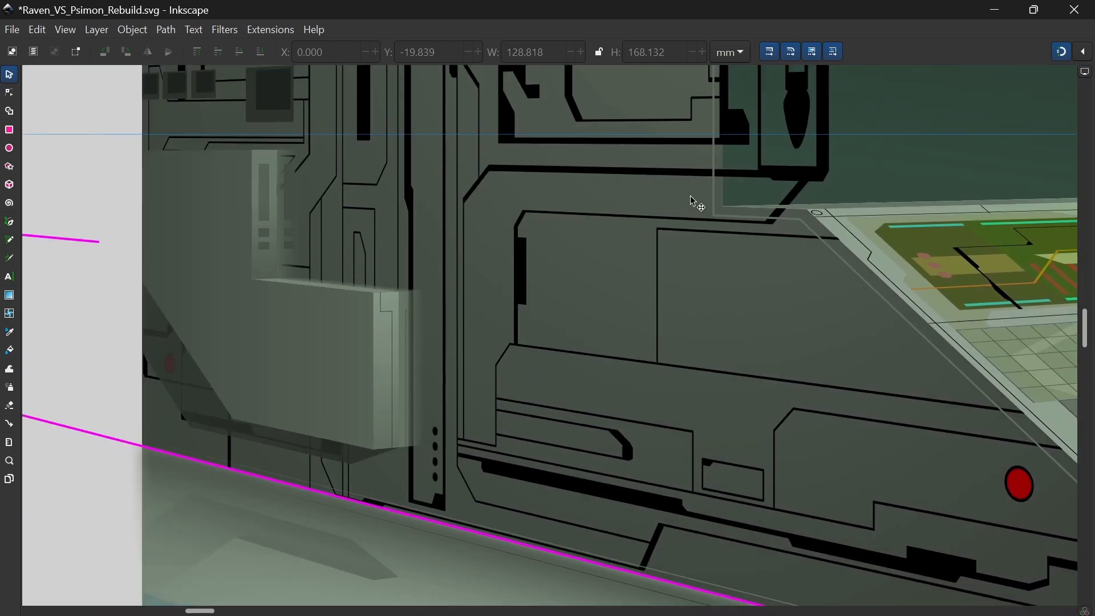
left_click_drag(663, 159, 547, 523)
left_click_drag(587, 186, 422, 456)
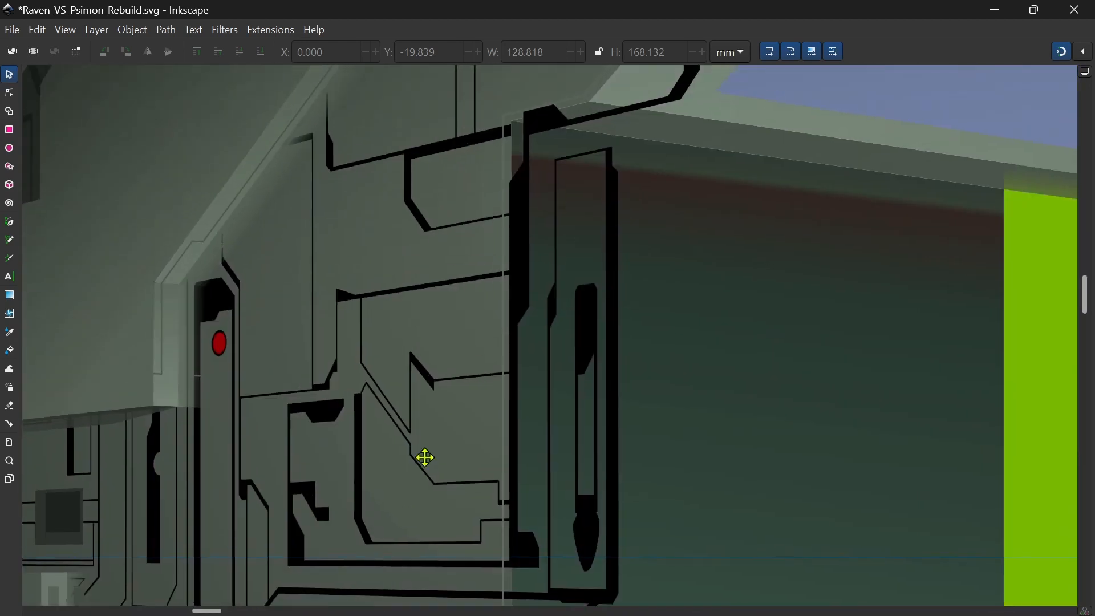
scroll(461, 422, "down", 3)
left_click_drag(513, 313, 482, 392)
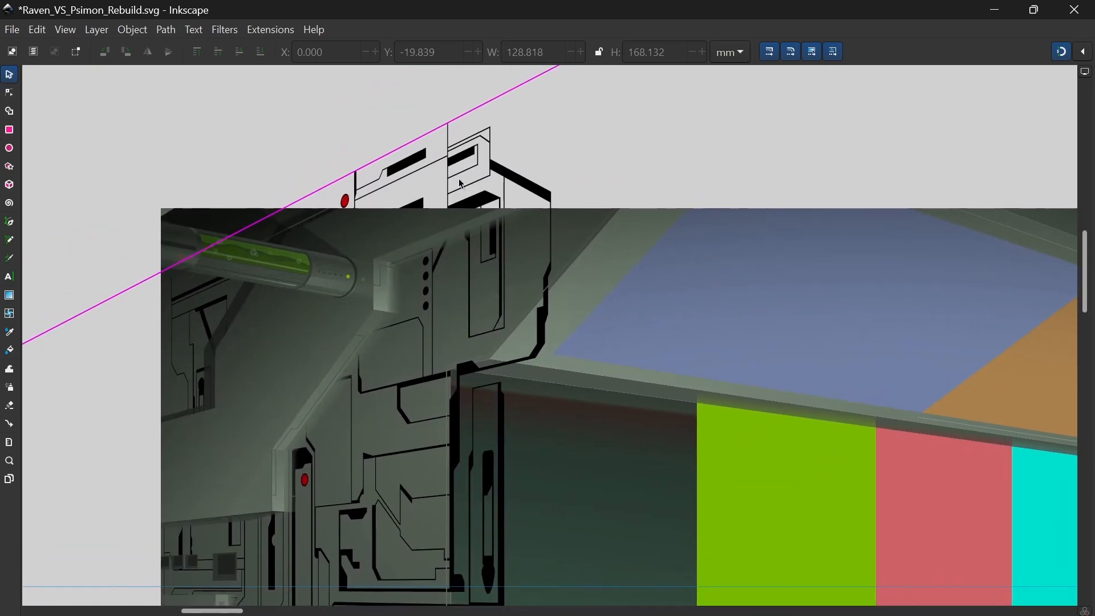
Step: Delete the red dot of the projected line art that sits at the upper edge of the room picture
left_click(521, 181)
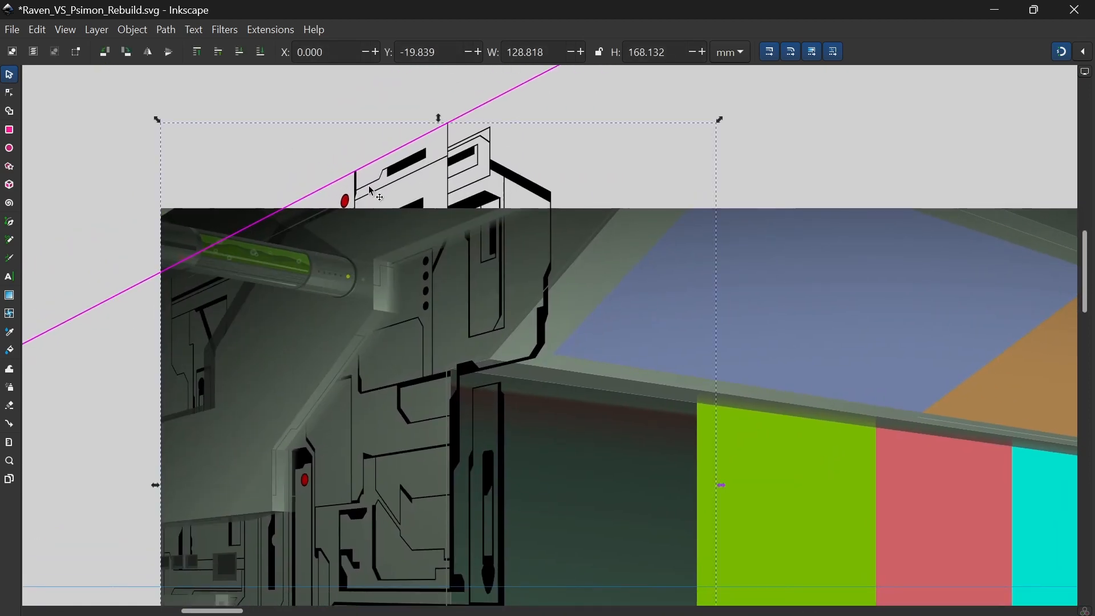
left_click(302, 161)
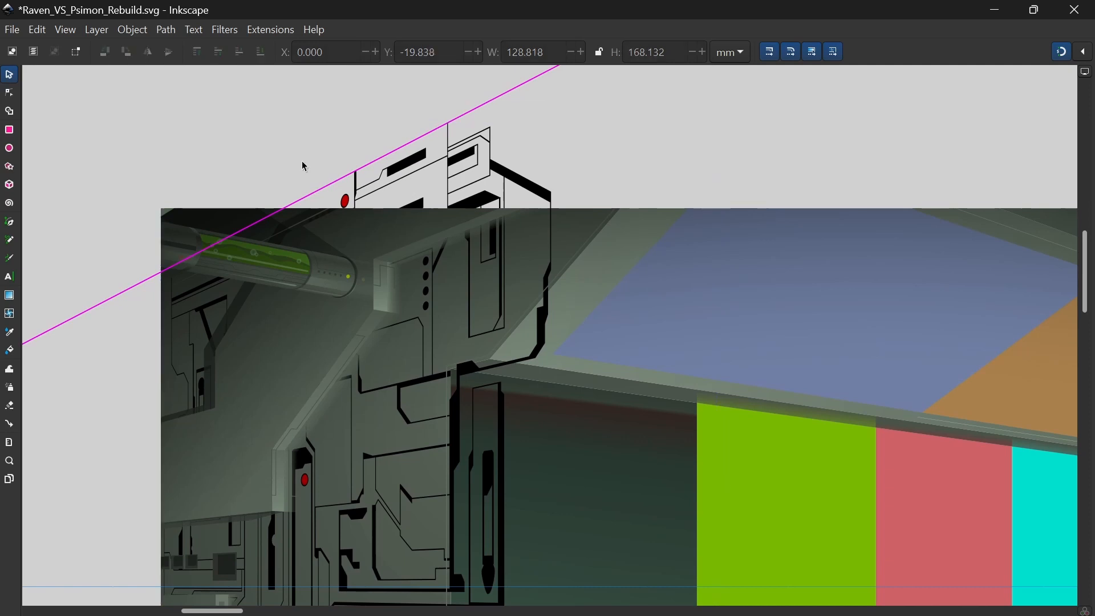
left_click(345, 201)
key("Delete")
Step: Draw a closed Pen shape following the left wall's outline along the ceiling, window and console, enclosing the line art outside it
key("b")
scroll(627, 200, "down", 1)
left_click_drag(639, 199, 558, 163)
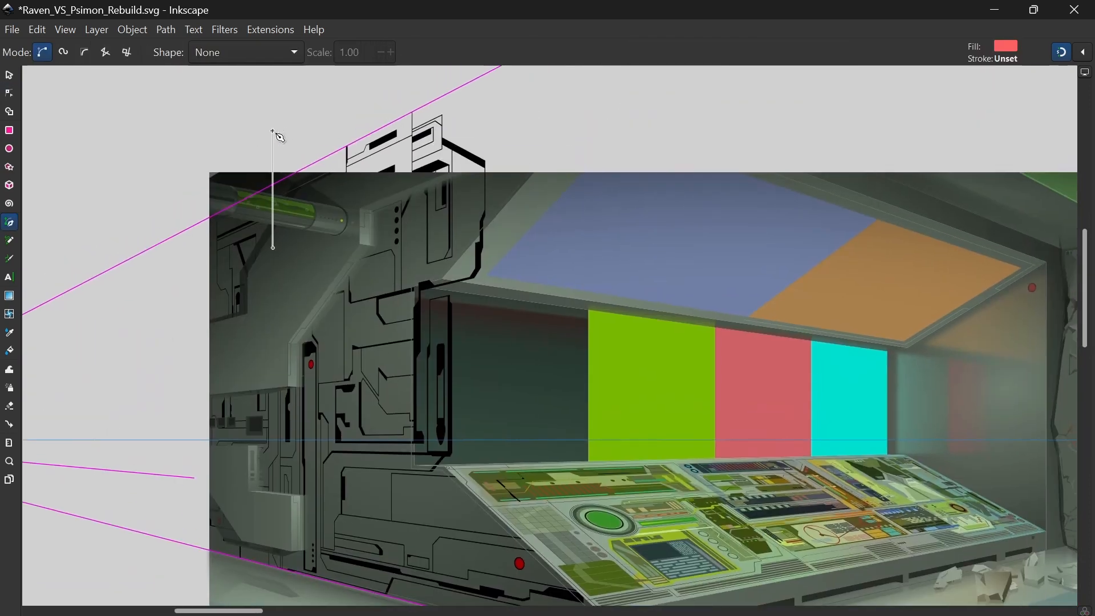
left_click(209, 172)
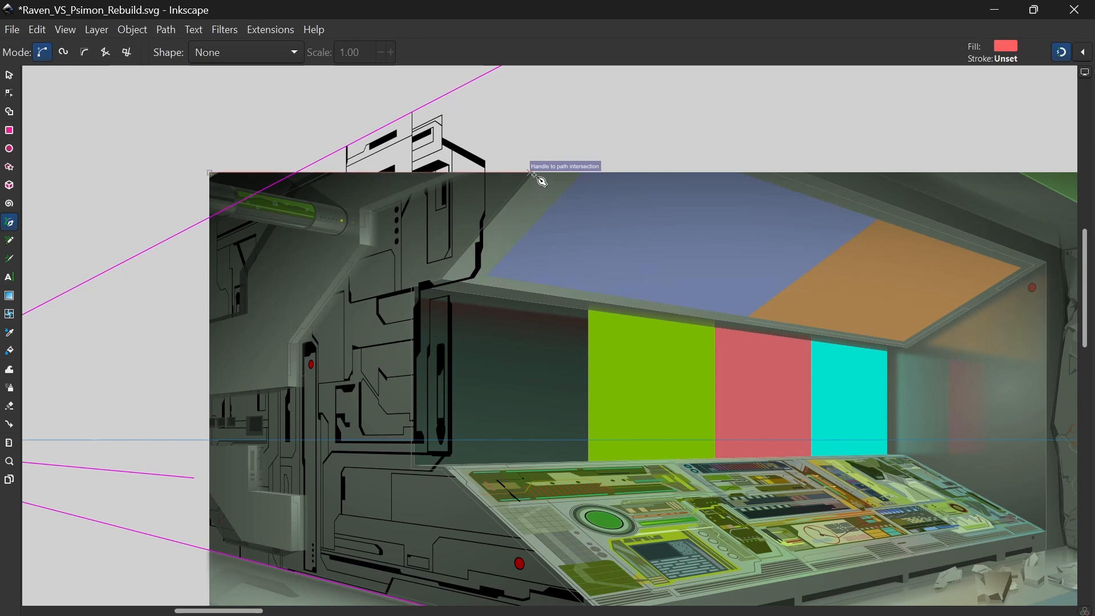
scroll(539, 180, "up", 4)
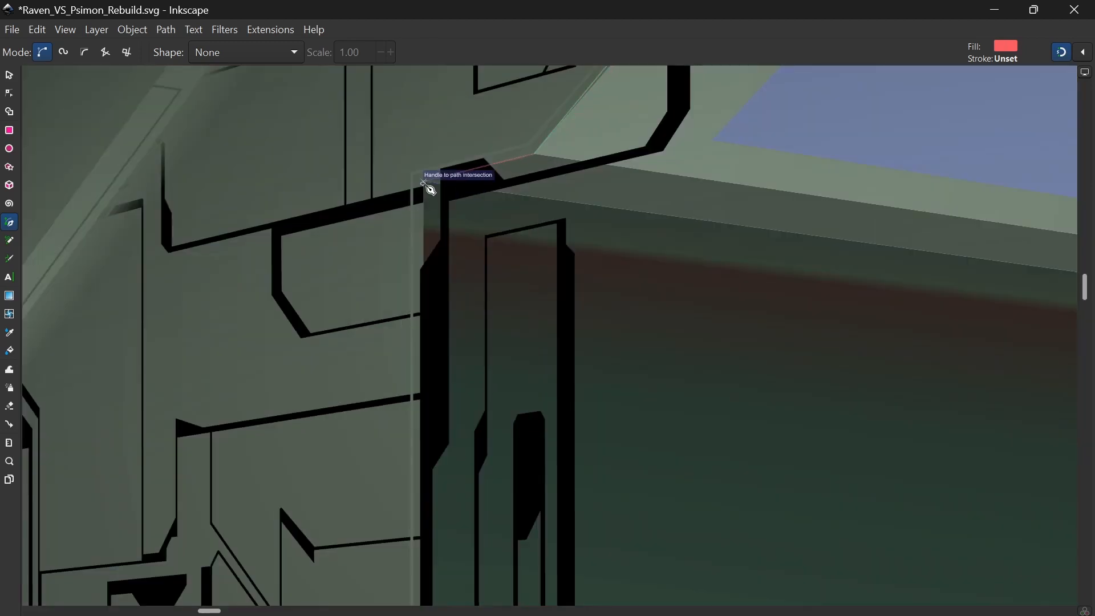
left_click(422, 182)
scroll(423, 342, "down", 5)
left_click(424, 560)
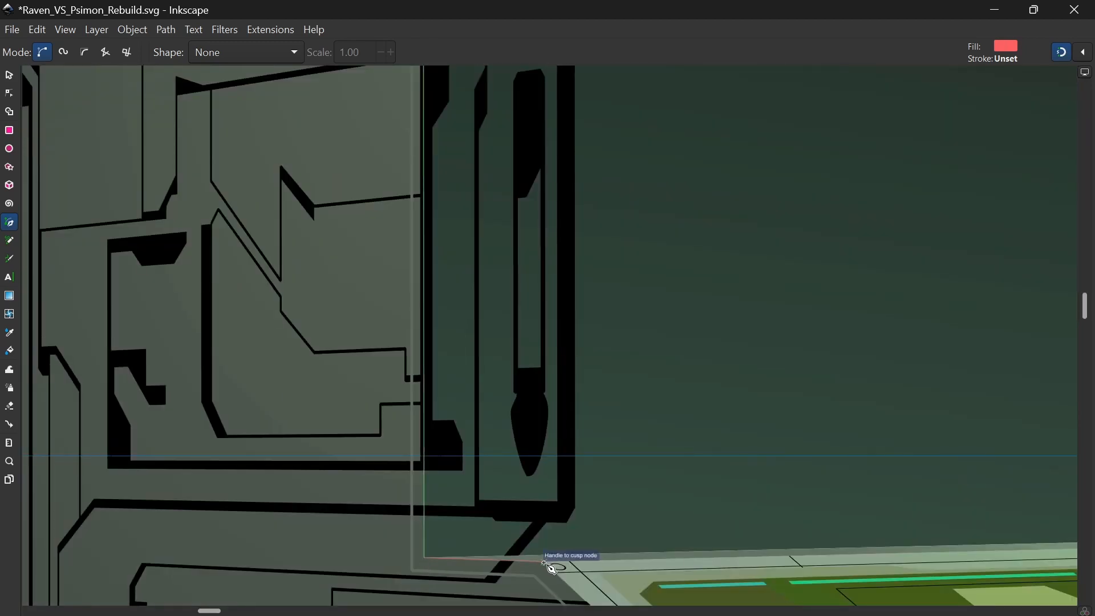
left_click(543, 563)
scroll(543, 563, "down", 4)
left_click(604, 385)
left_click(602, 487)
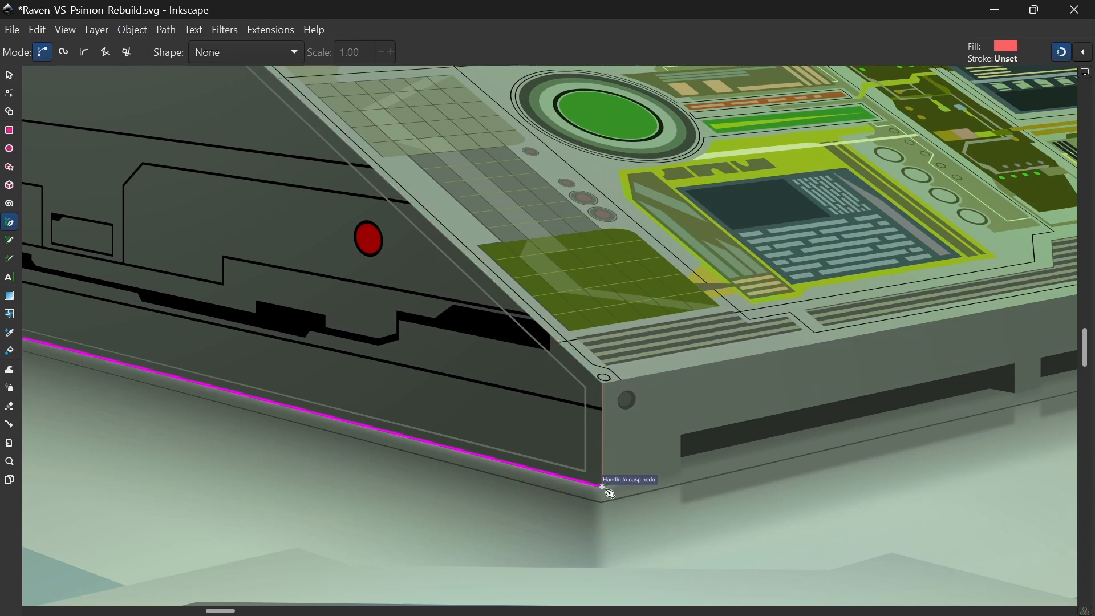
scroll(605, 529, "down", 3)
left_click(599, 558)
left_click(822, 562)
scroll(750, 160, "up", 6)
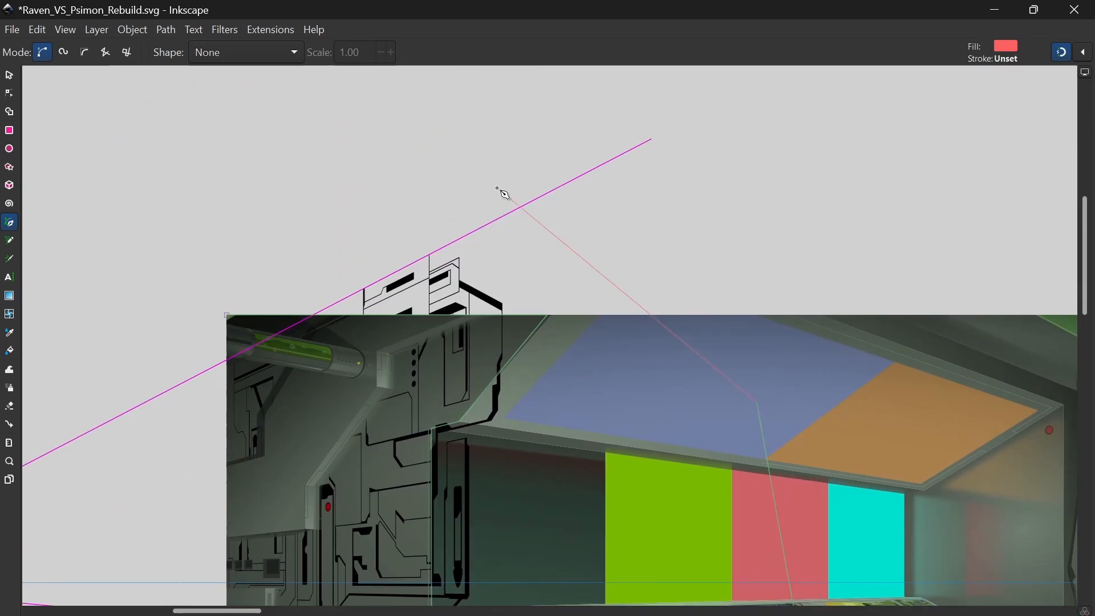
left_click(228, 315)
key("s")
key("Delete")
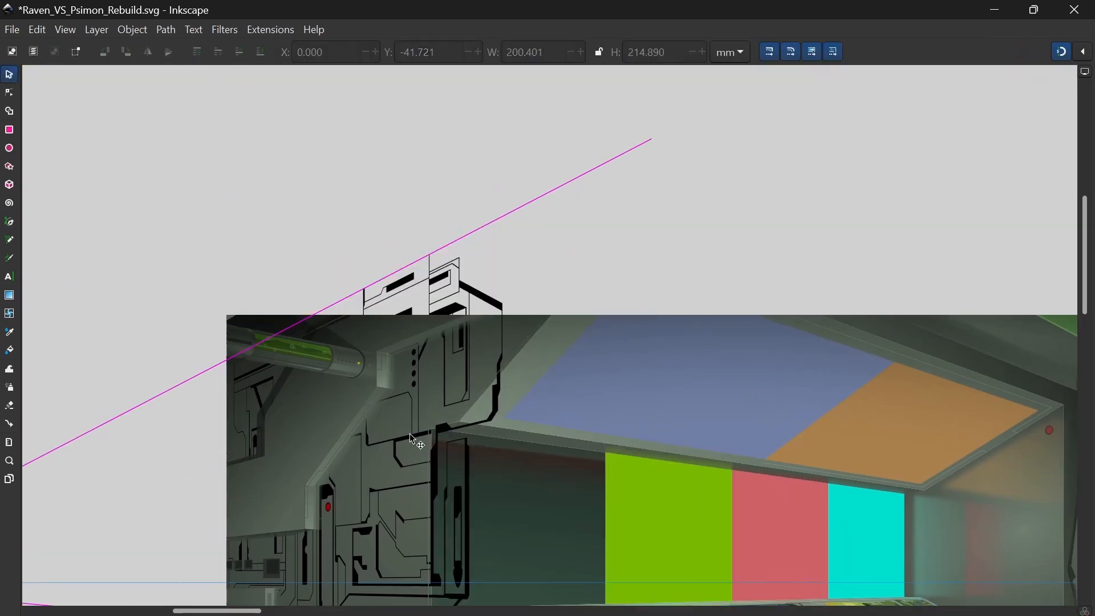
left_click(408, 433)
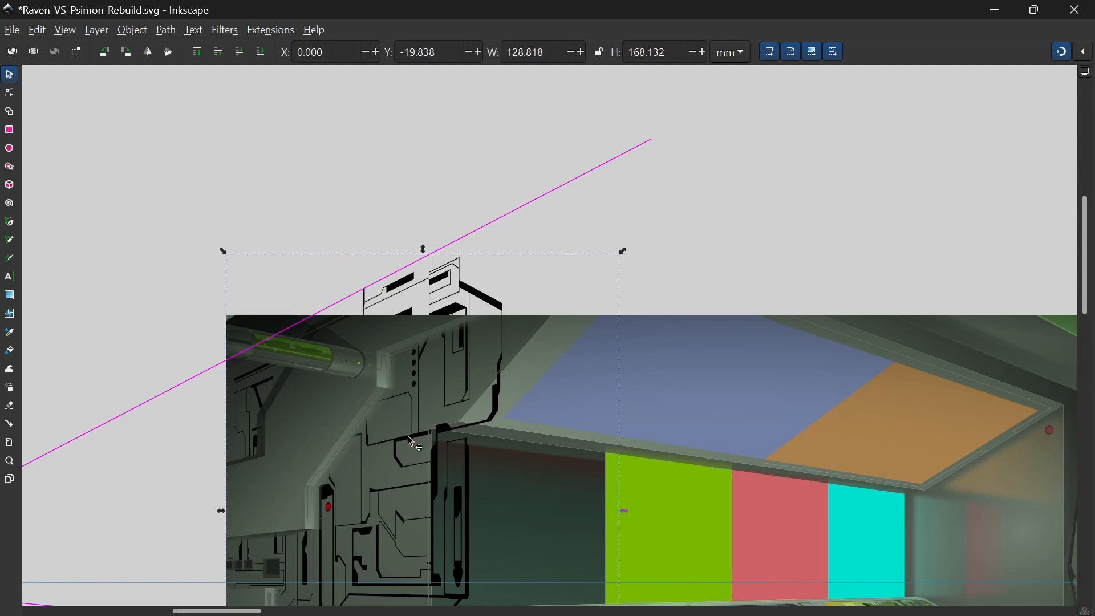
key("ctrl+z")
Step: Select the line art together with the red Pen shape and trim the overhanging parts with Difference
left_click(413, 436)
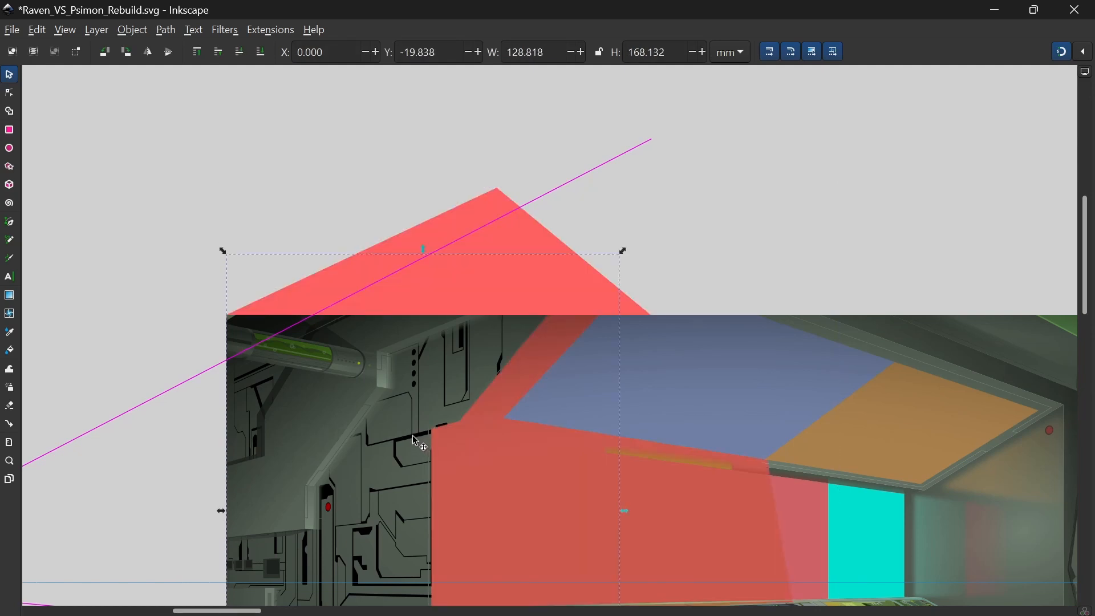
scroll(423, 300, "down", 1)
left_click(463, 225)
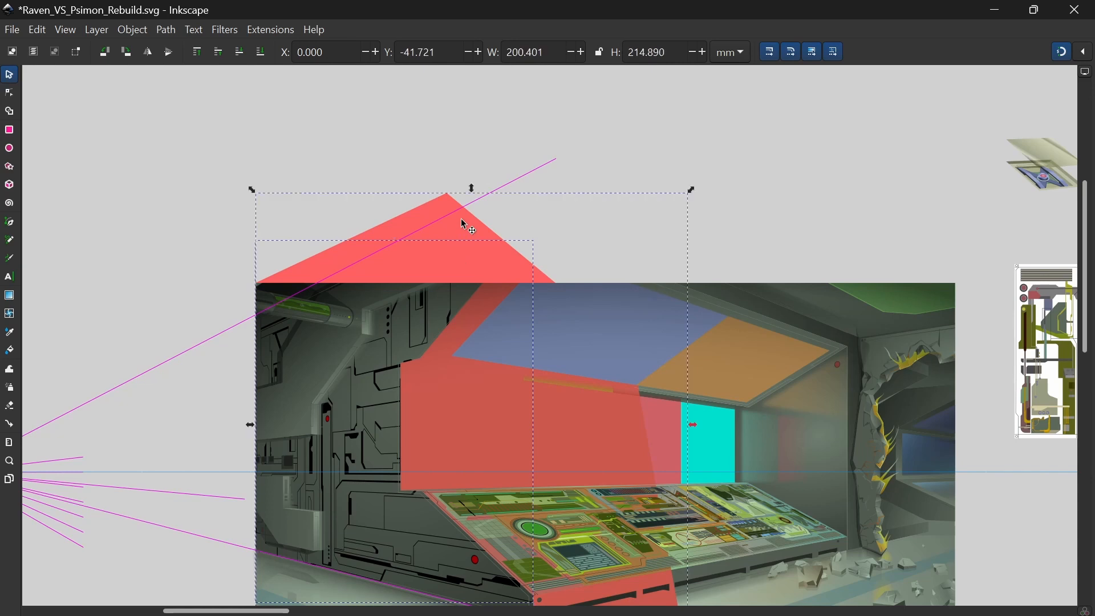
left_click_drag(174, 211, 215, 115)
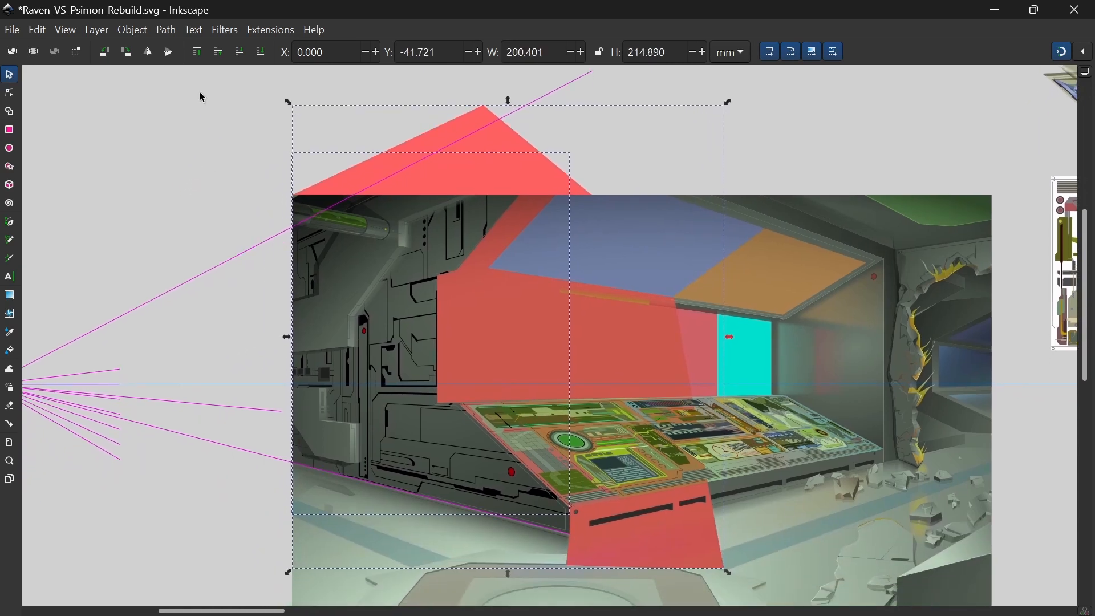
left_click(166, 29)
left_click(192, 124)
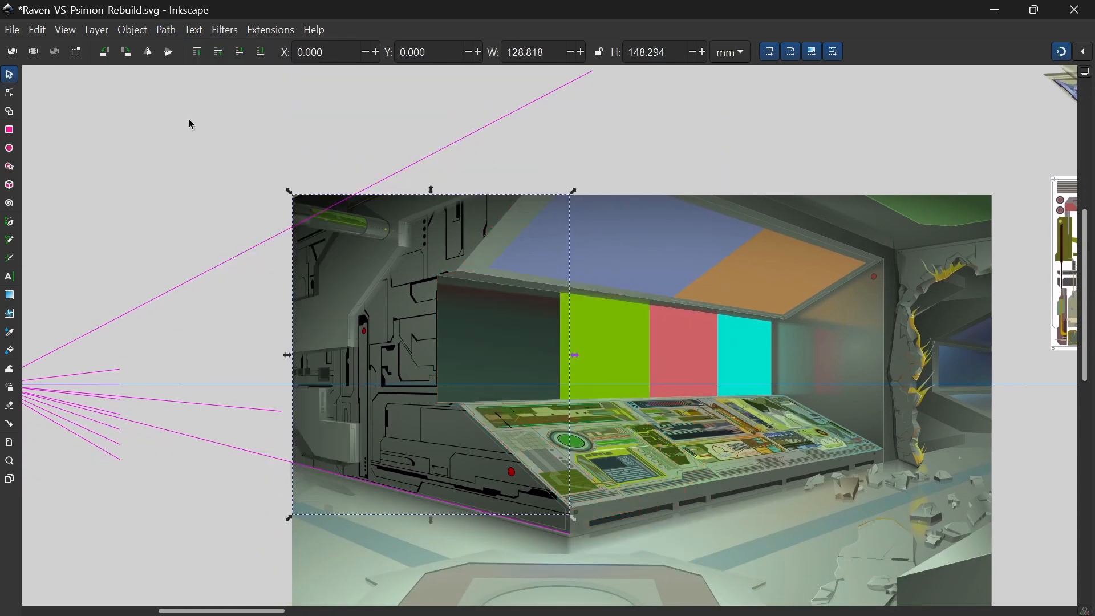
left_click(190, 175)
Step: Examine the trimmed line art on the left wall along the ceiling, the window edge and the console's side
scroll(376, 203, "up", 5)
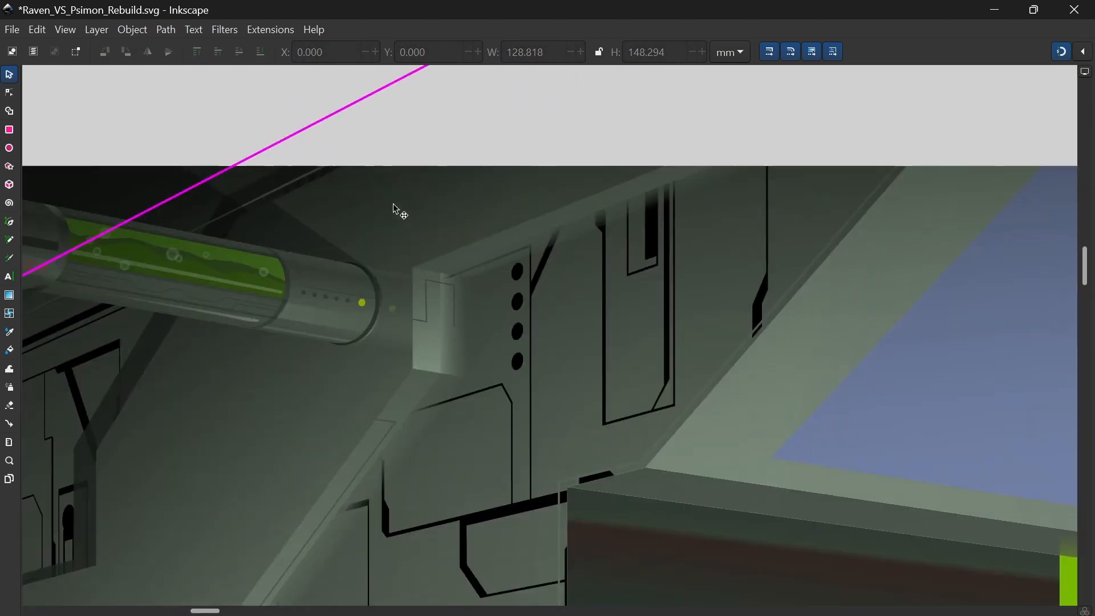
left_click_drag(211, 256, 464, 139)
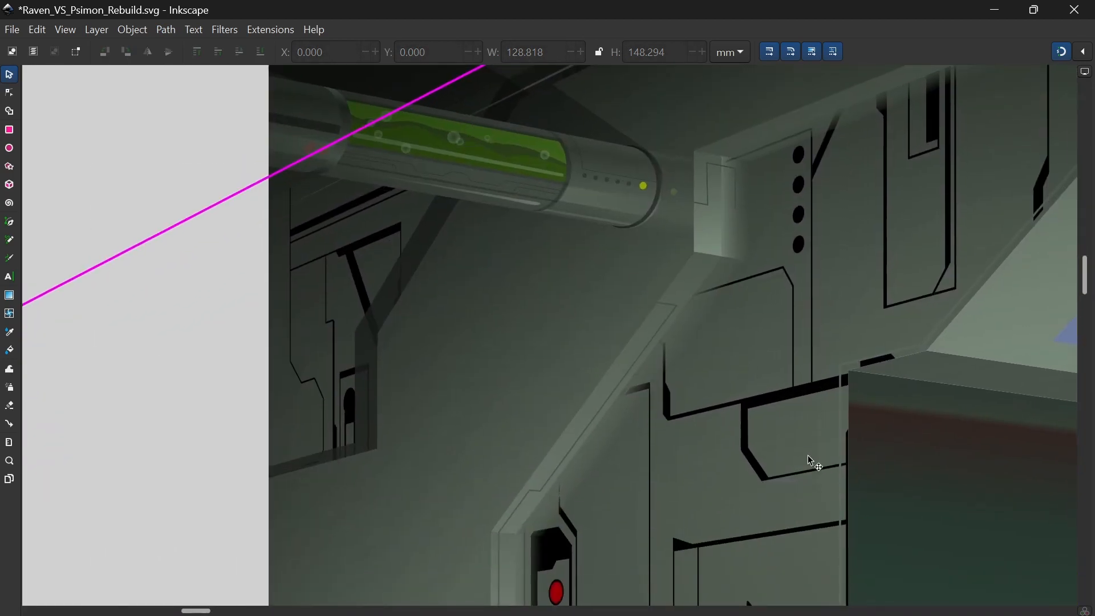
left_click_drag(807, 455, 273, 130)
left_click_drag(405, 406, 494, 159)
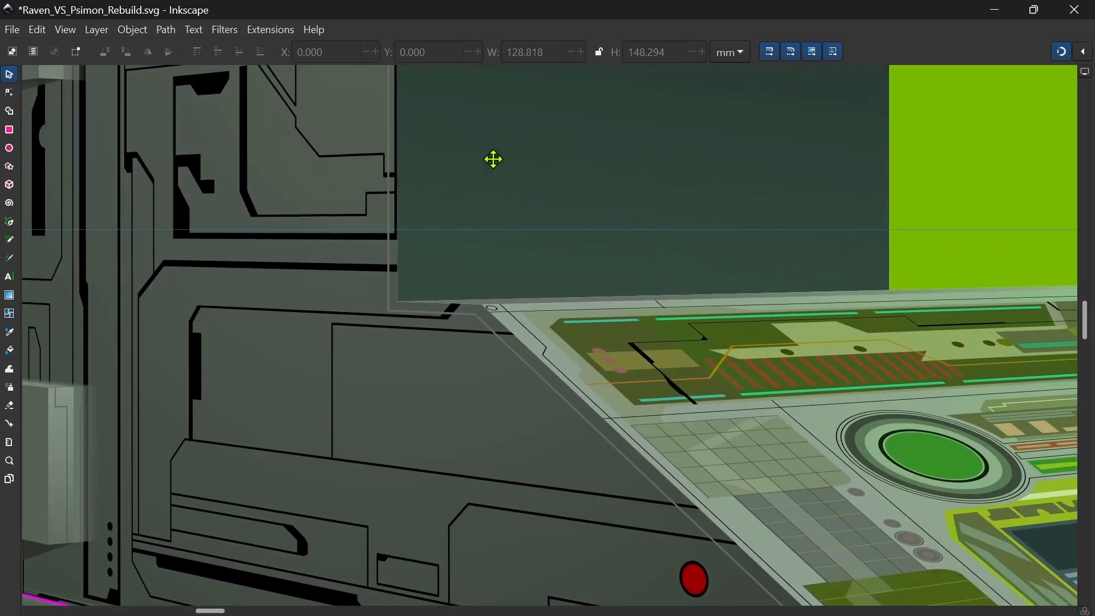
scroll(502, 194, "down", 2)
scroll(510, 268, "down", 2, "ctrl")
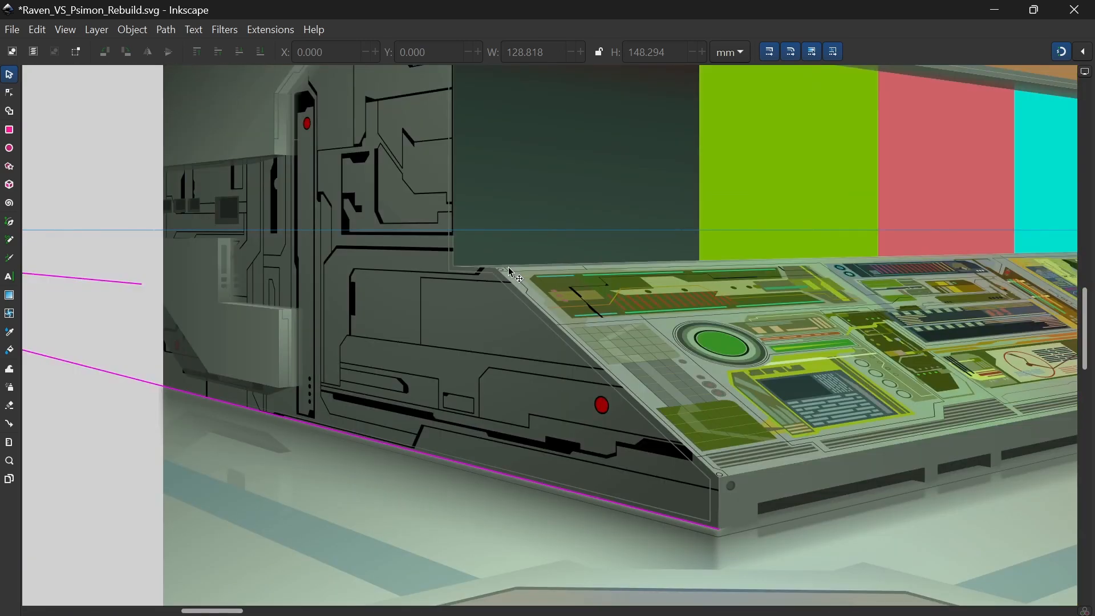
left_click_drag(452, 213, 460, 276)
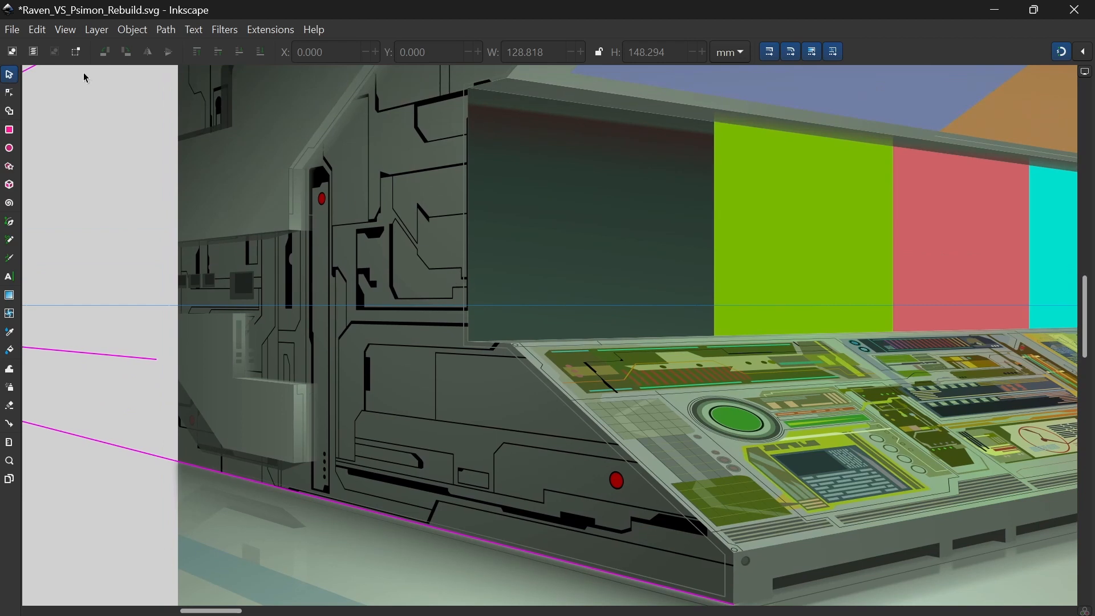
Step: Lighten the left wall's black line art to a dark grey flat fill, 3e3e3eff, with an HSL lightness of 24
left_click(9, 92)
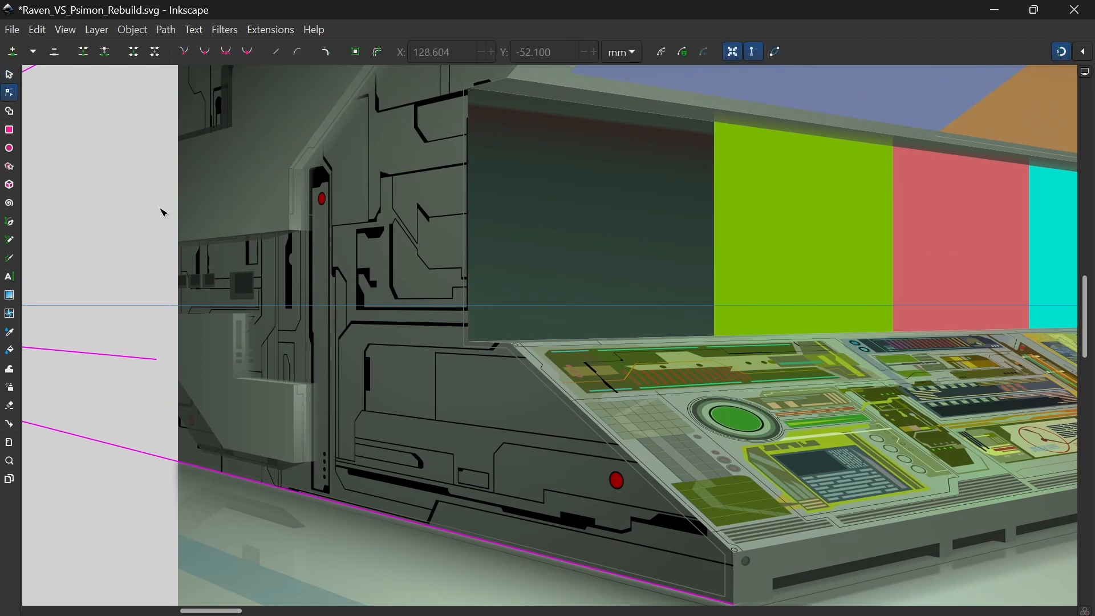
left_click(379, 234)
key("s")
left_click(132, 29)
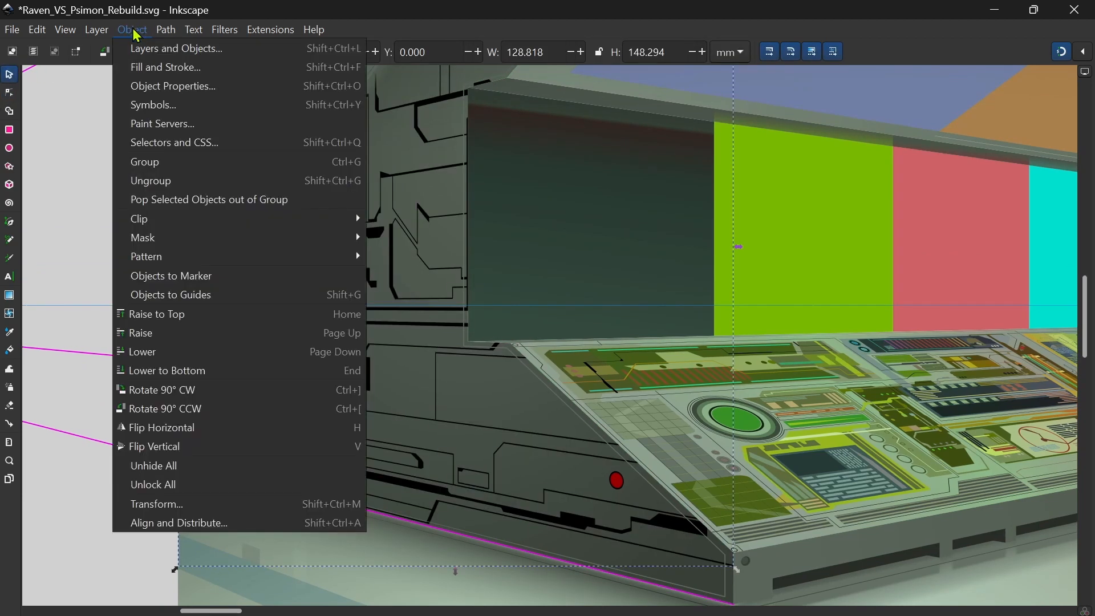
left_click(151, 67)
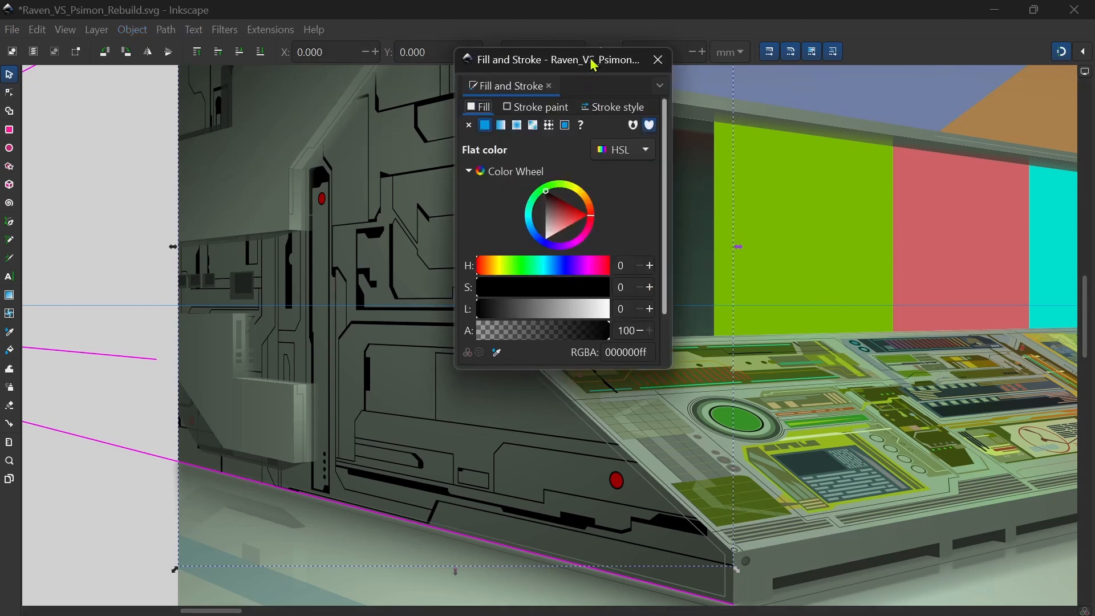
left_click_drag(596, 59, 938, 216)
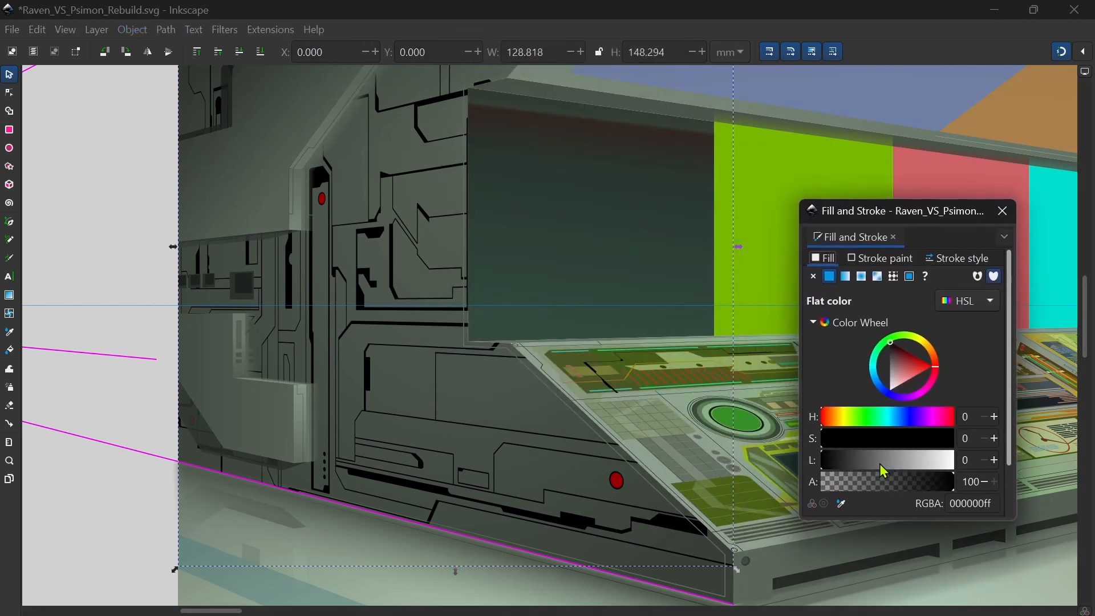
left_click_drag(874, 467, 853, 467)
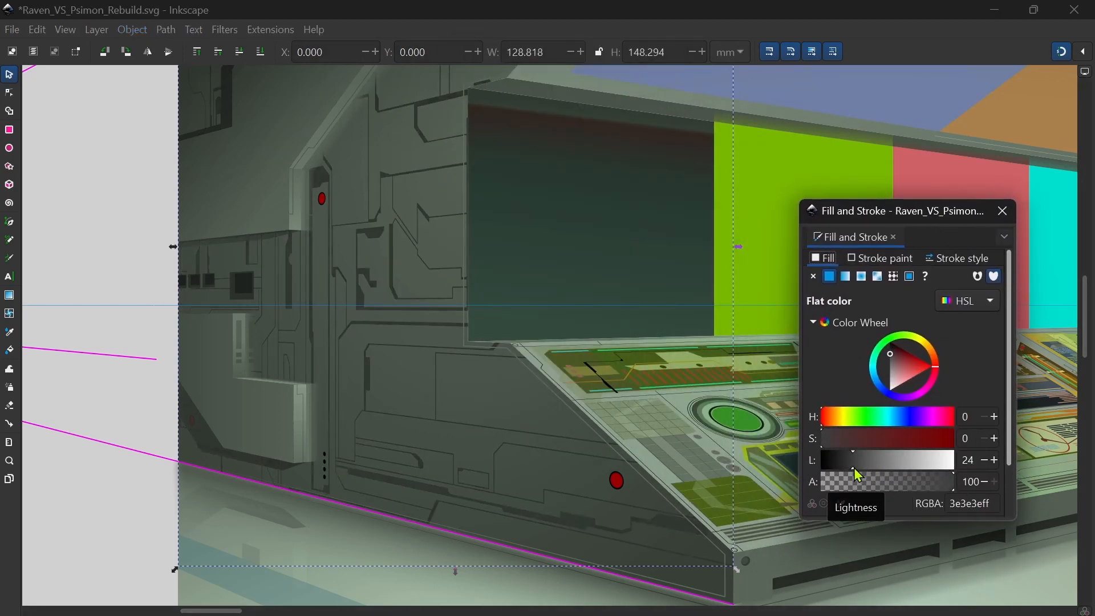
left_click(114, 193)
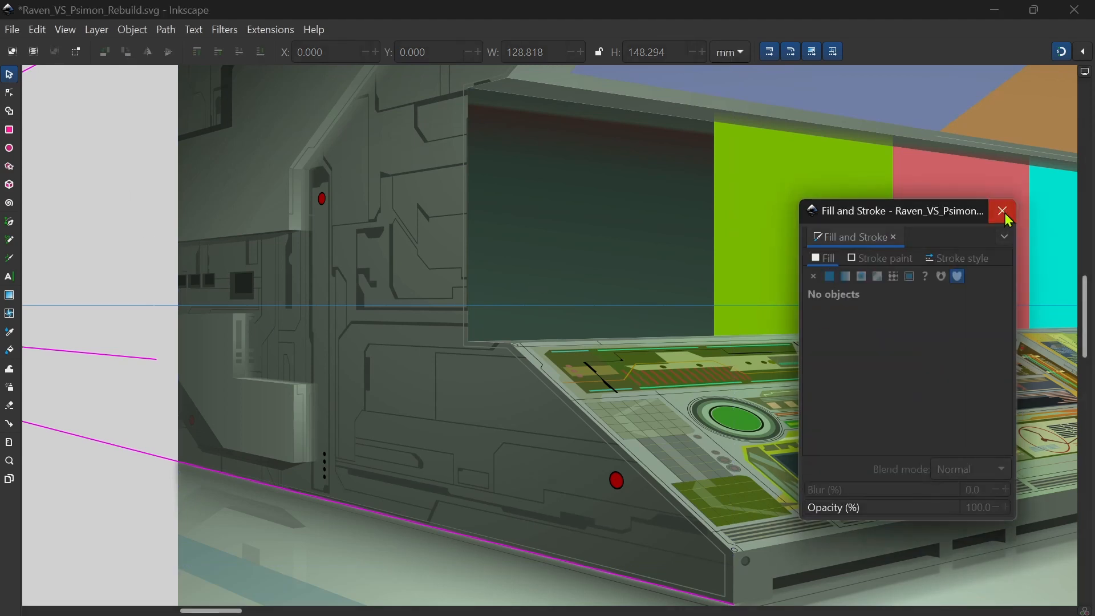
left_click(1004, 213)
Step: Examine the recoloured line art on the left wall, up close near the ceiling and across the whole room
scroll(734, 225, "down", 1)
left_click_drag(655, 188, 644, 362)
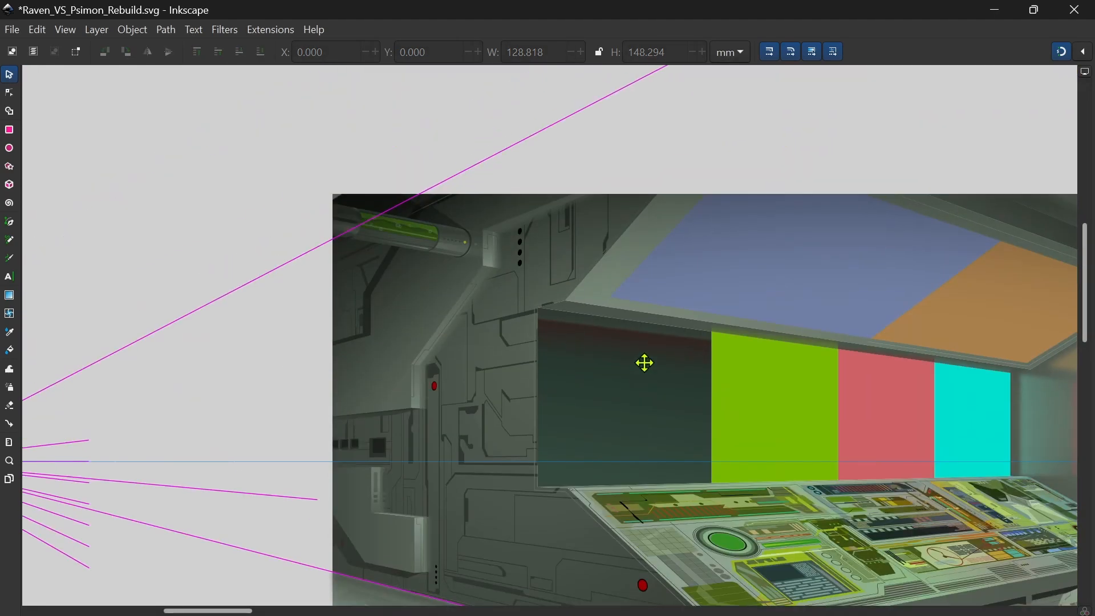
scroll(559, 237, "up", 2)
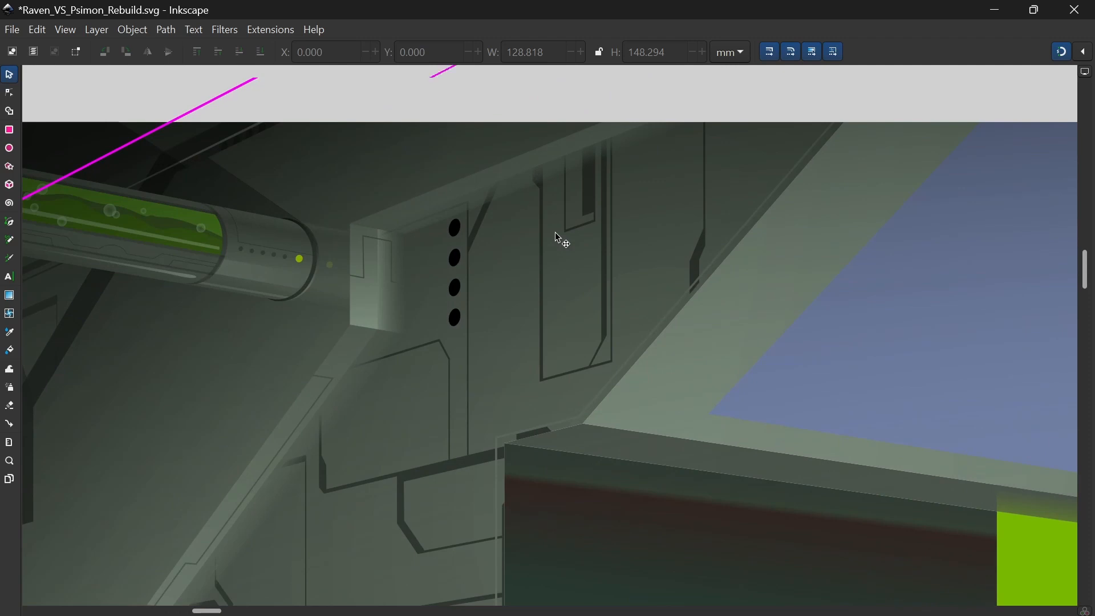
scroll(560, 237, "down", 2)
left_click_drag(617, 399, 552, 293)
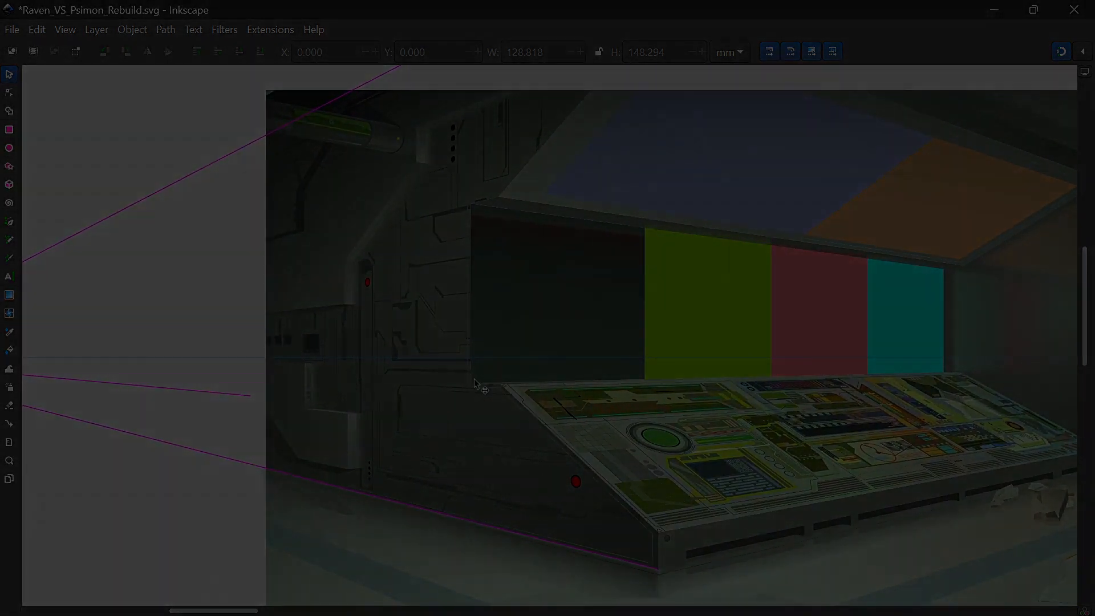